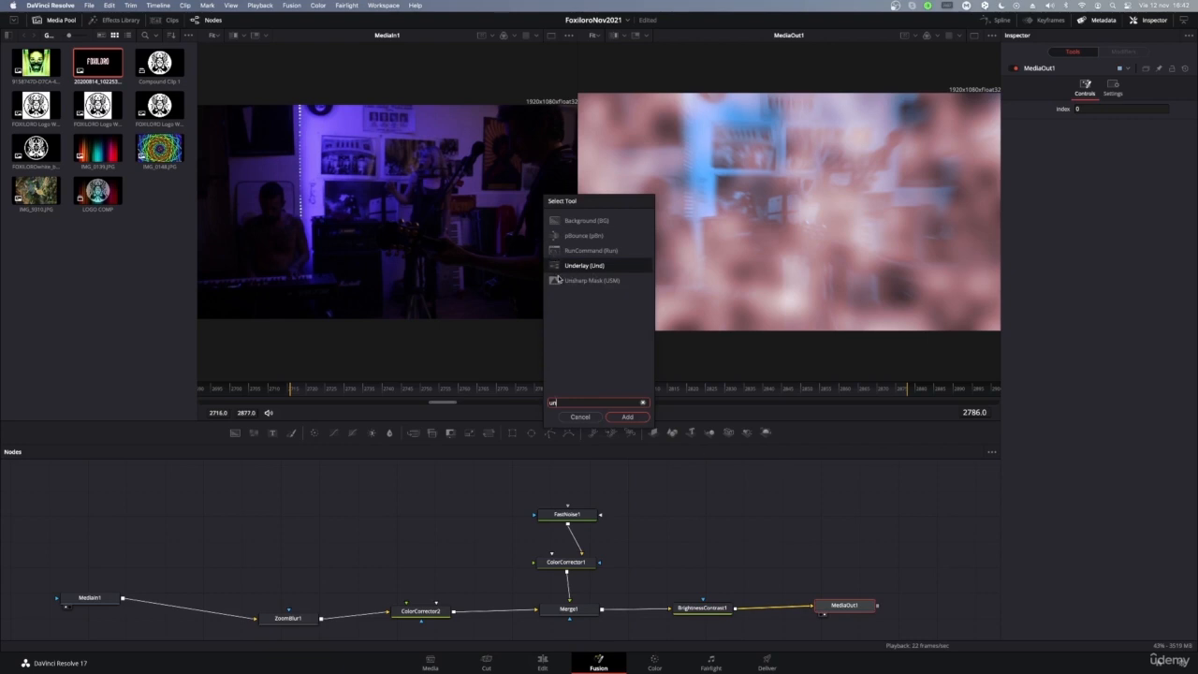
# Close the tool search without adding a tool and move the FastNoise1 node farther above ColorCorrector1
pyautogui.click(589, 417)
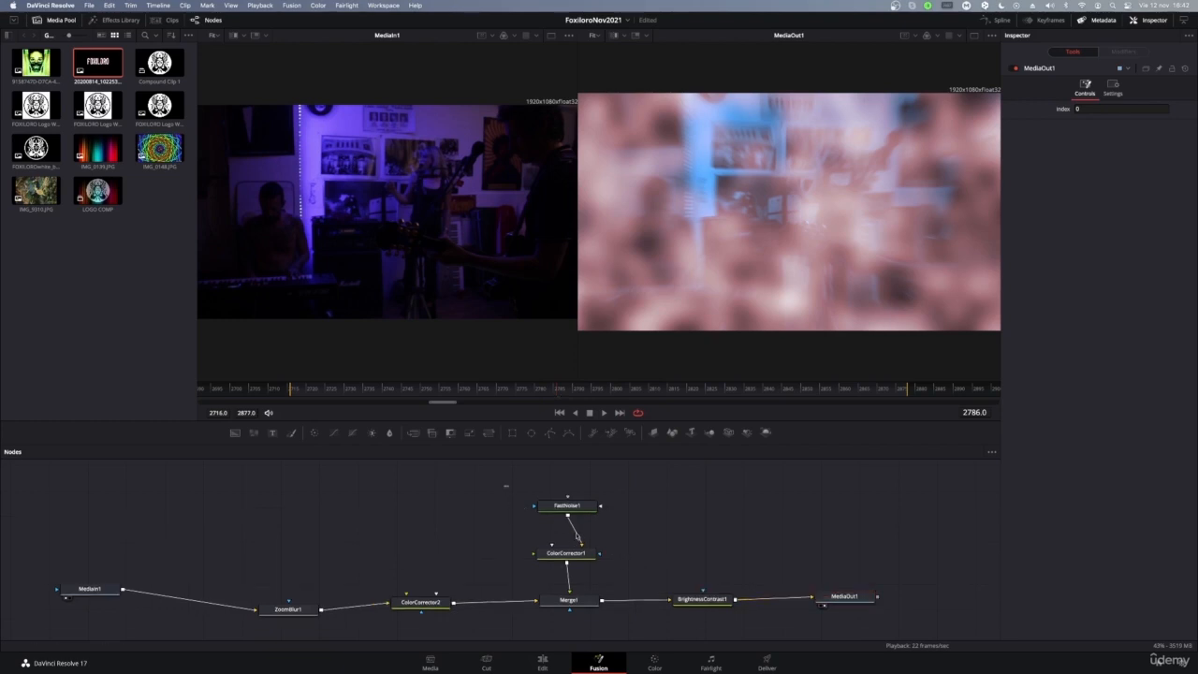
pyautogui.moveTo(504, 487); pyautogui.dragTo(633, 637)
pyautogui.click(653, 519)
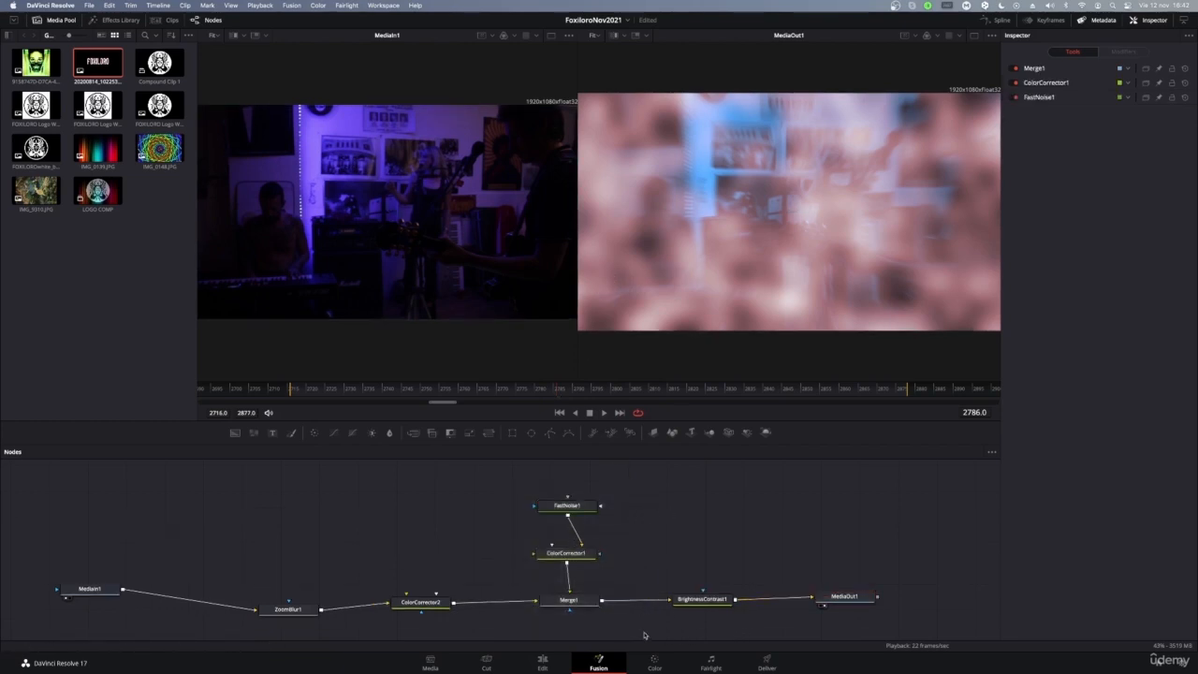
pyautogui.moveTo(566, 506); pyautogui.dragTo(560, 487)
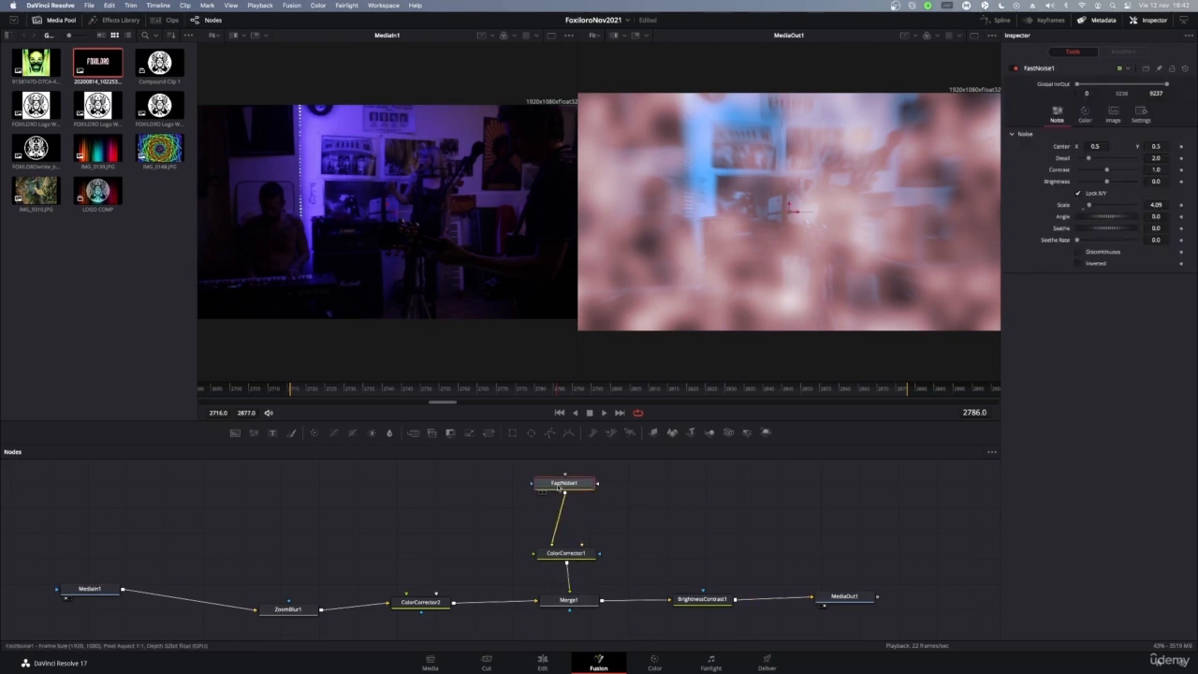
pyautogui.click(567, 554)
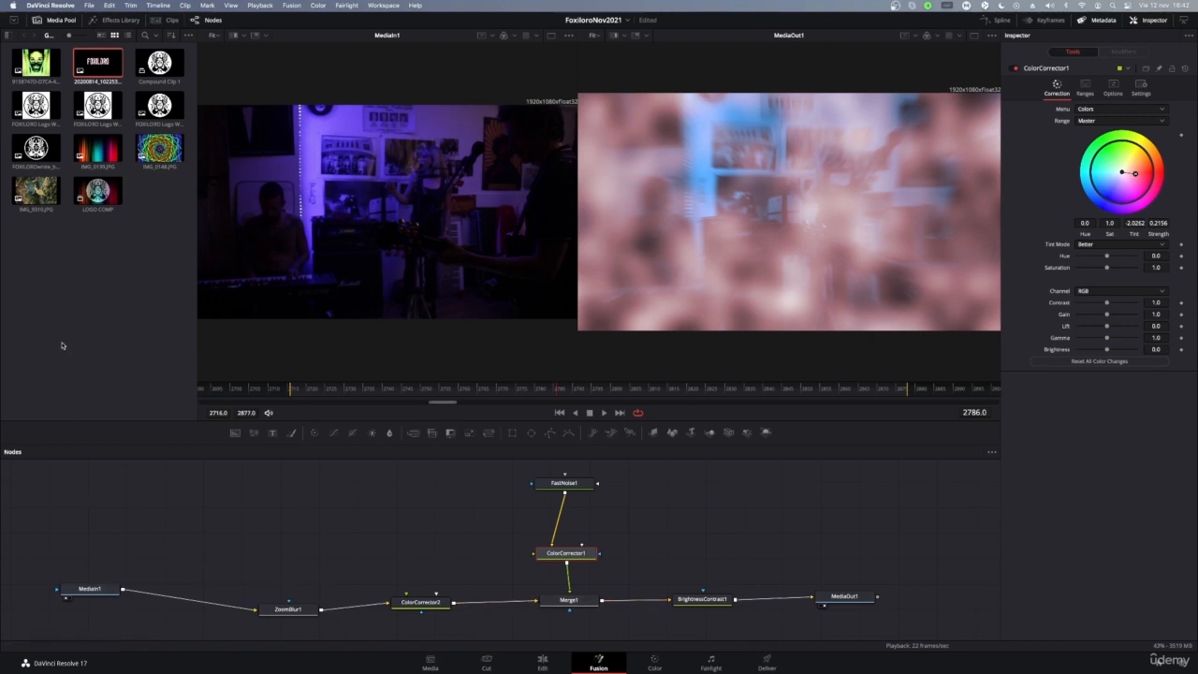
# Add the IMG_9310.JPG image from the media pool onto the connection between FastNoise1 and ColorCorrector1
pyautogui.click(52, 24)
pyautogui.click(54, 23)
pyautogui.click(56, 20)
pyautogui.click(60, 21)
pyautogui.click(97, 150)
pyautogui.click(38, 195)
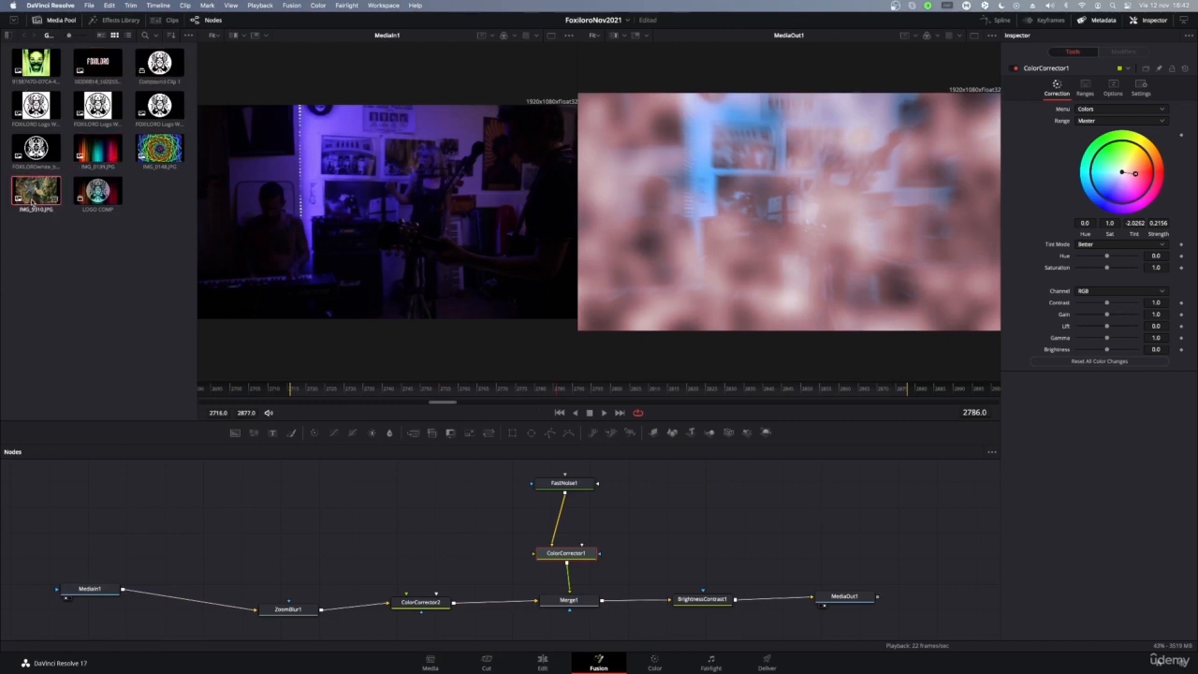
pyautogui.moveTo(32, 200); pyautogui.dragTo(558, 521)
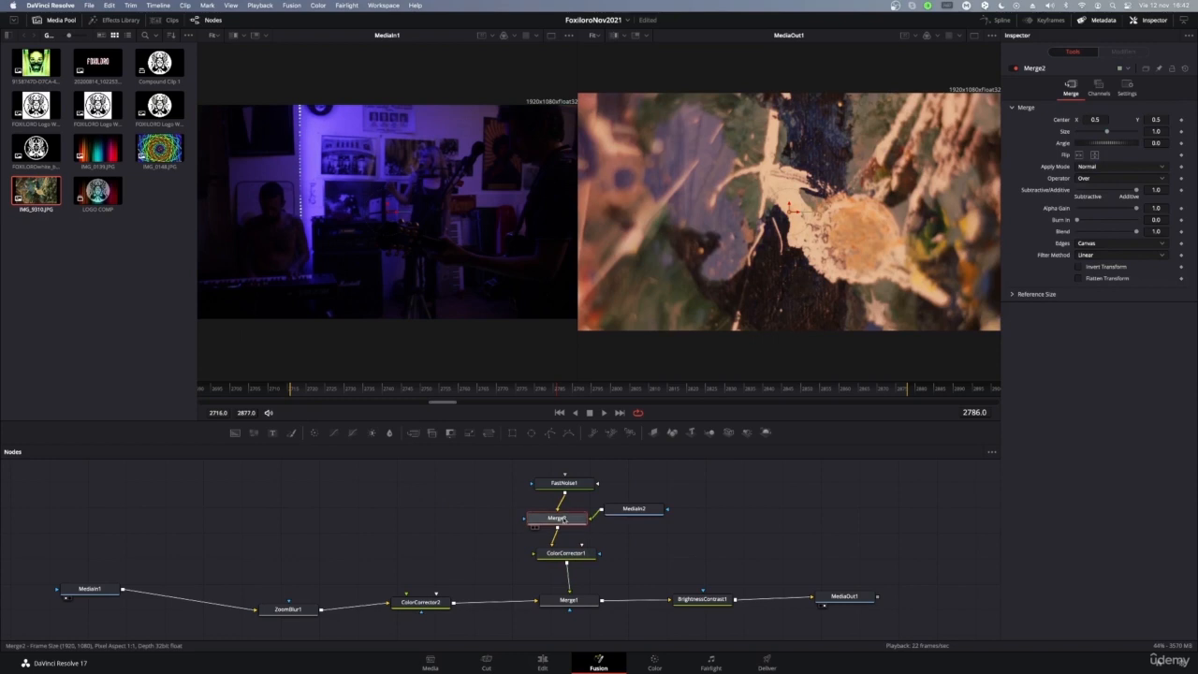
pyautogui.moveTo(577, 523); pyautogui.dragTo(580, 524)
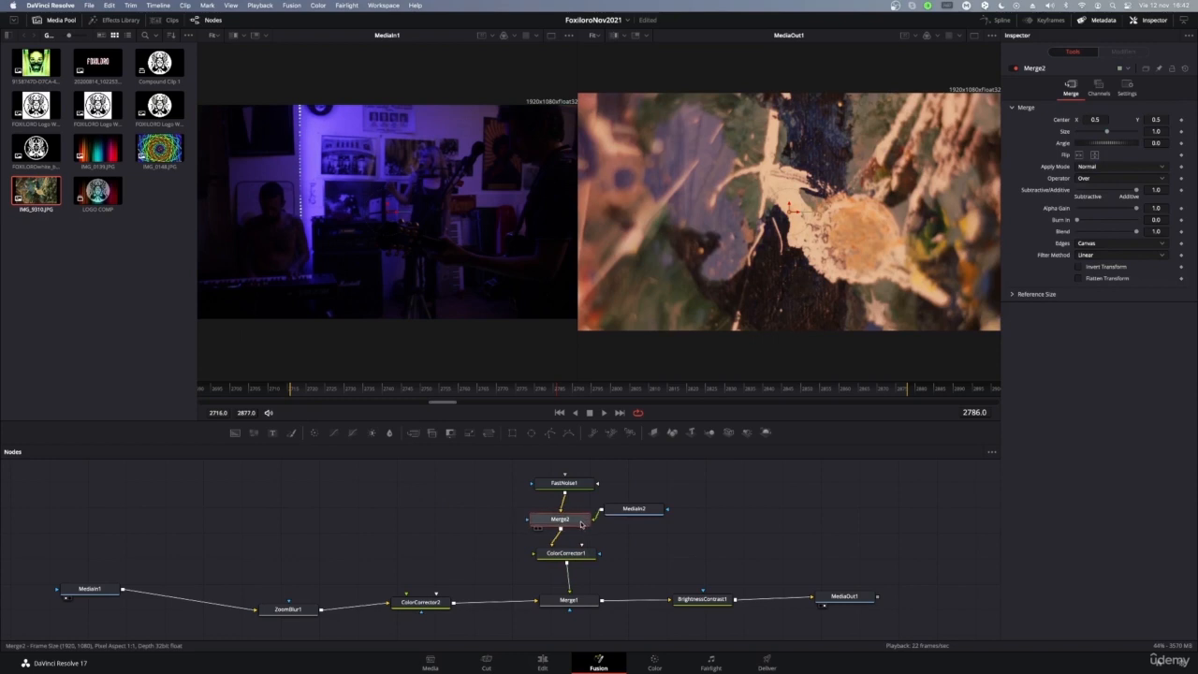
# Delete the Merge2 node between FastNoise1 and ColorCorrector1 and move the detached MediaIn2 node away from that branch
pyautogui.click(640, 513)
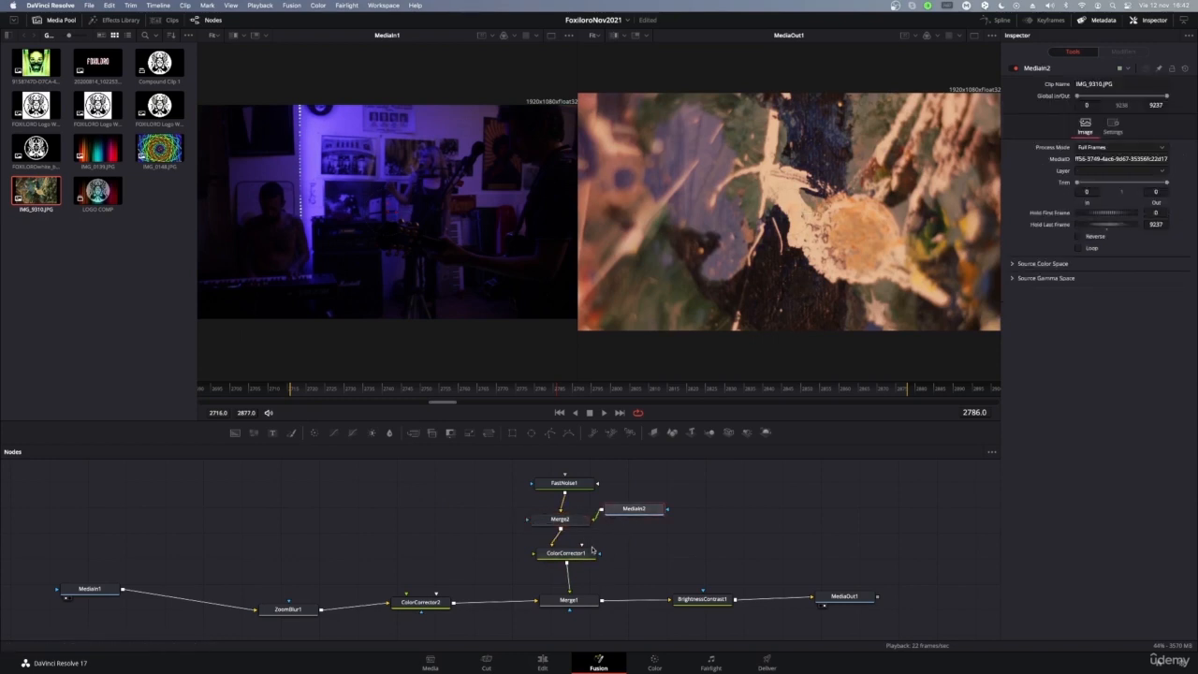
pyautogui.click(565, 483)
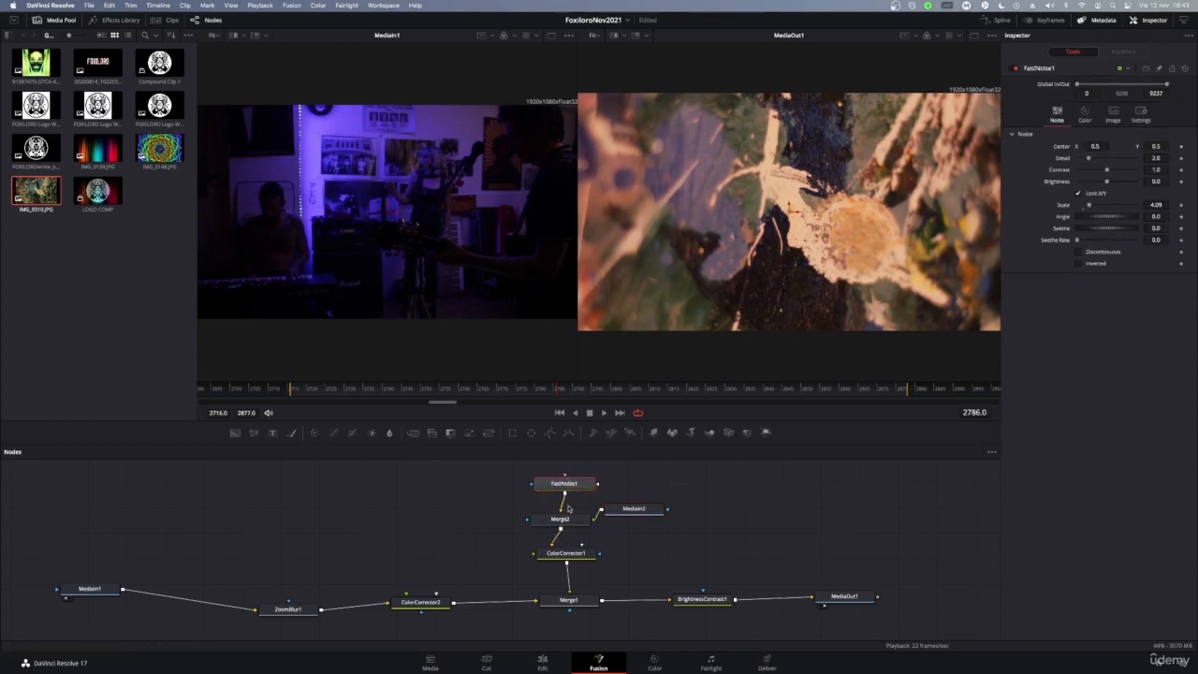
pyautogui.click(578, 522)
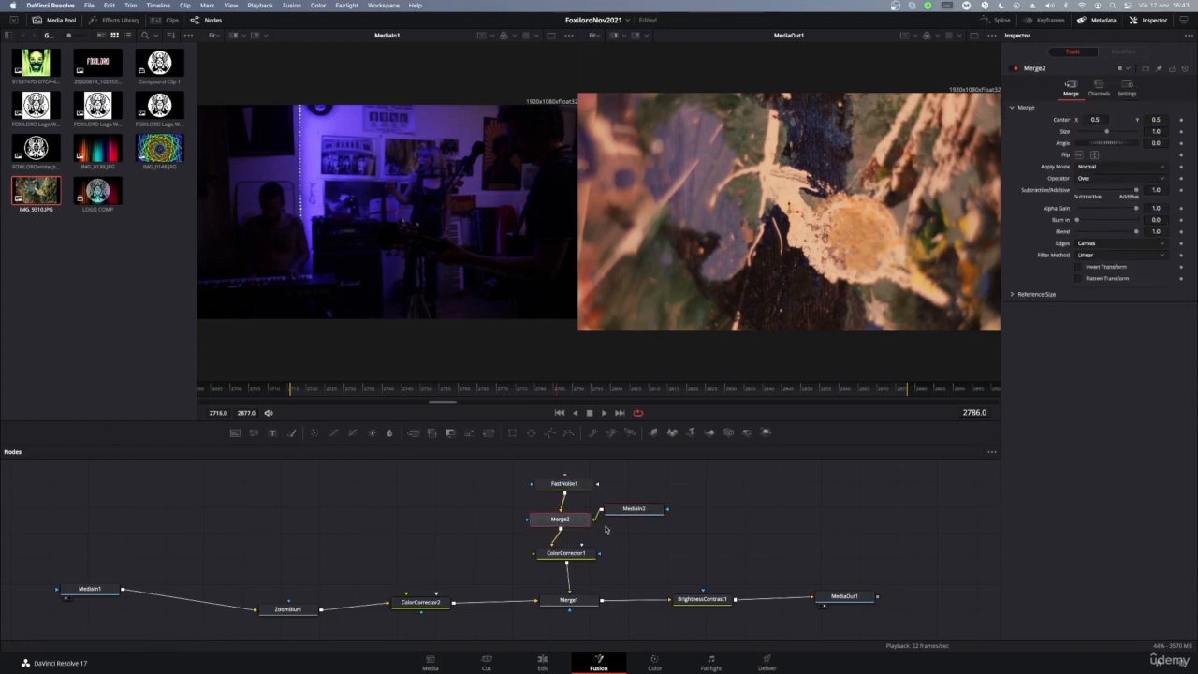
pyautogui.press('Delete')
pyautogui.click(646, 510)
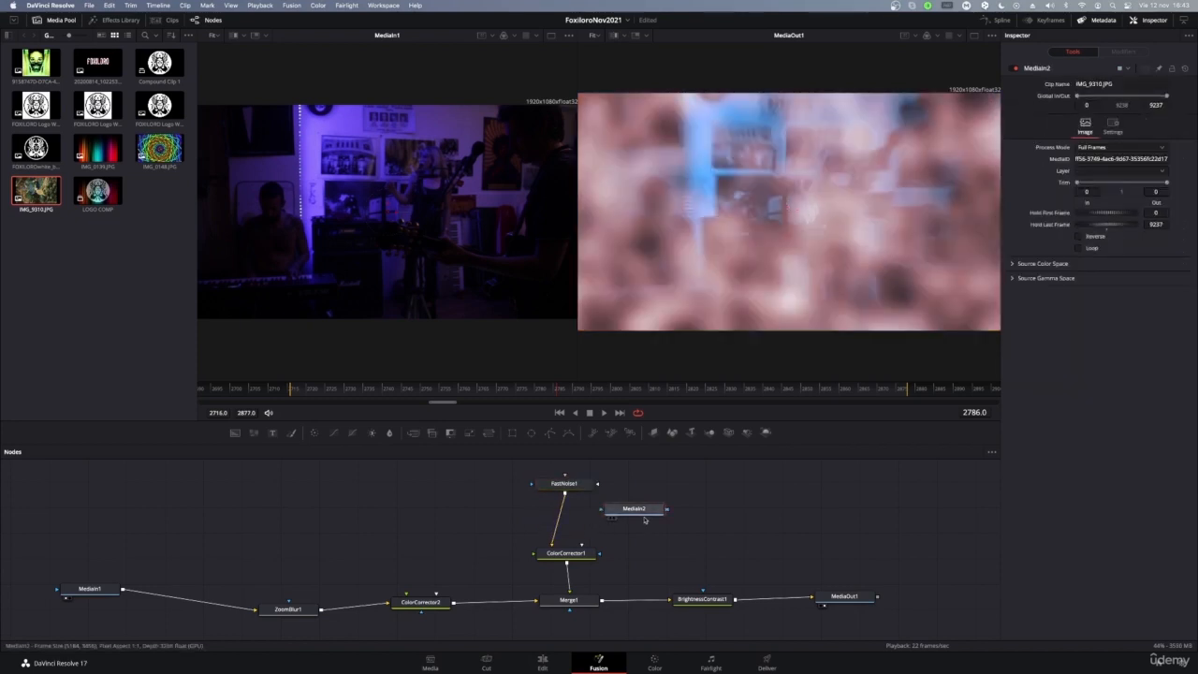
pyautogui.moveTo(646, 510); pyautogui.dragTo(689, 524)
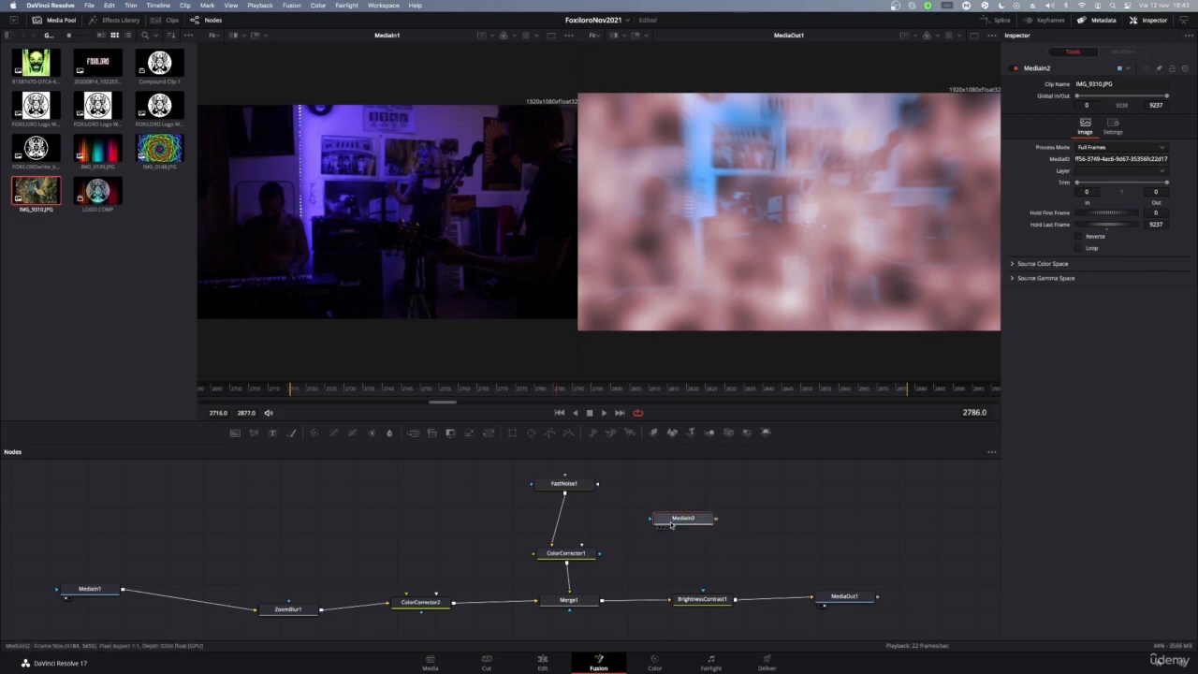
# Display MediaIn2 in the first viewer, then check the Edit page timeline and return to the Fusion page
pyautogui.moveTo(670, 526)
pyautogui.press('1')
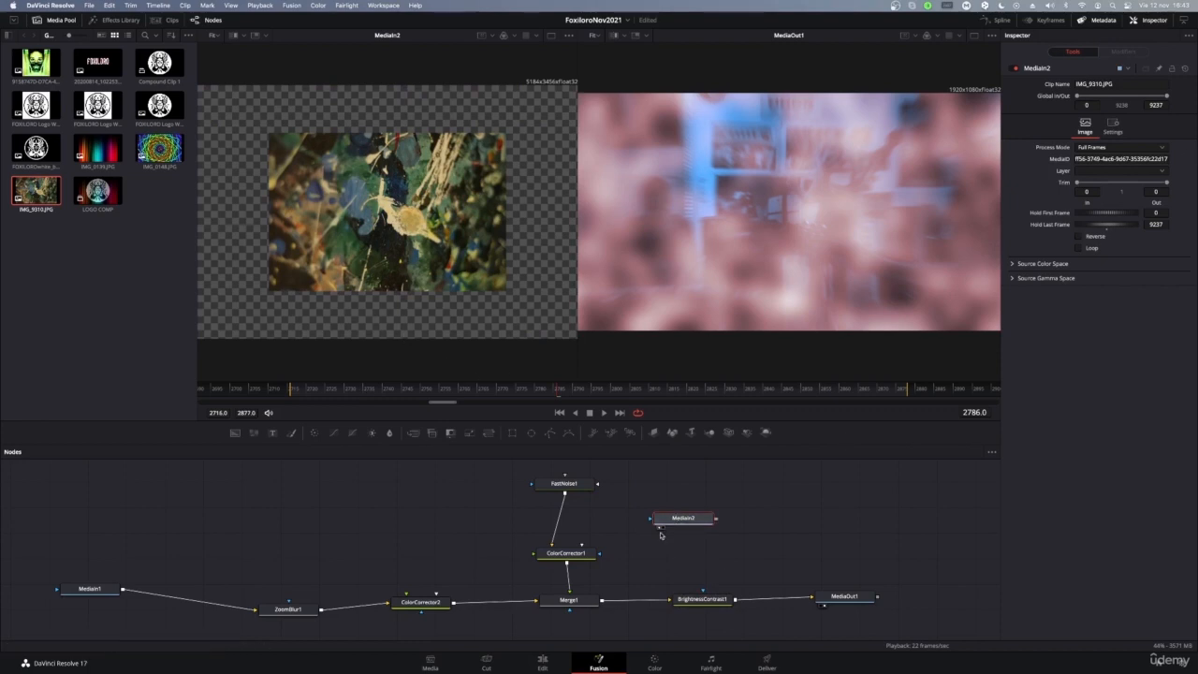
pyautogui.click(543, 664)
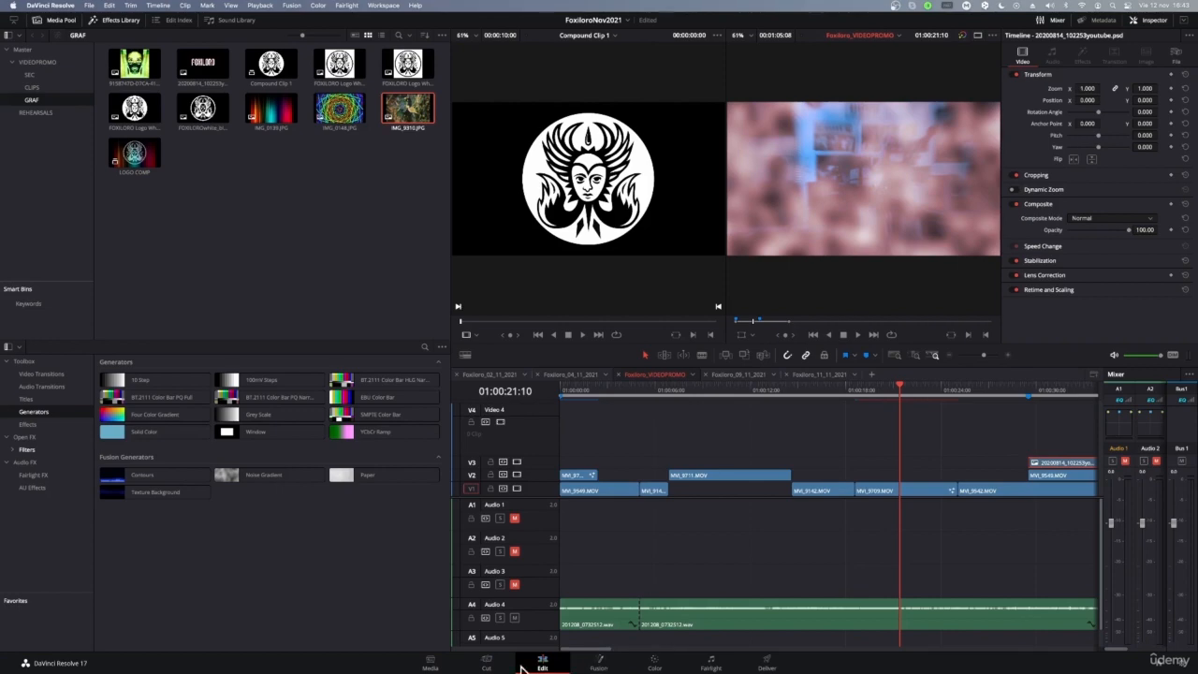
pyautogui.click(598, 664)
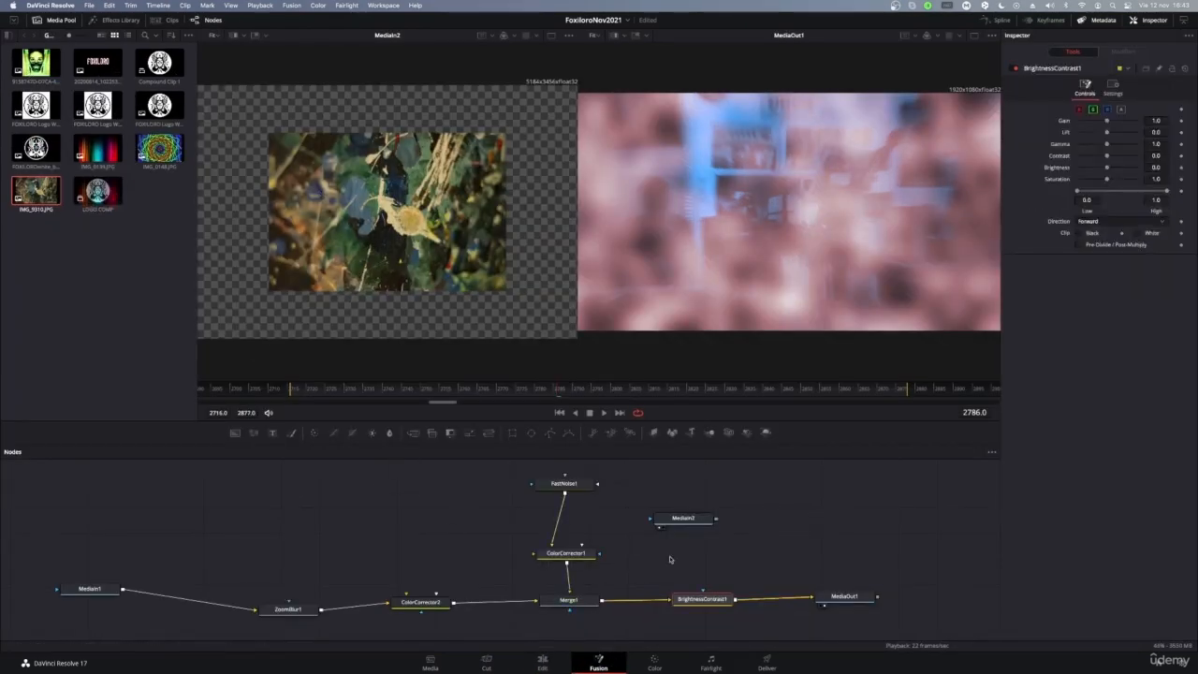
# Detach BrightnessContrast1 from Merge1 and move it farther along with MediaOut1, leaving free space after Merge1
pyautogui.click(678, 518)
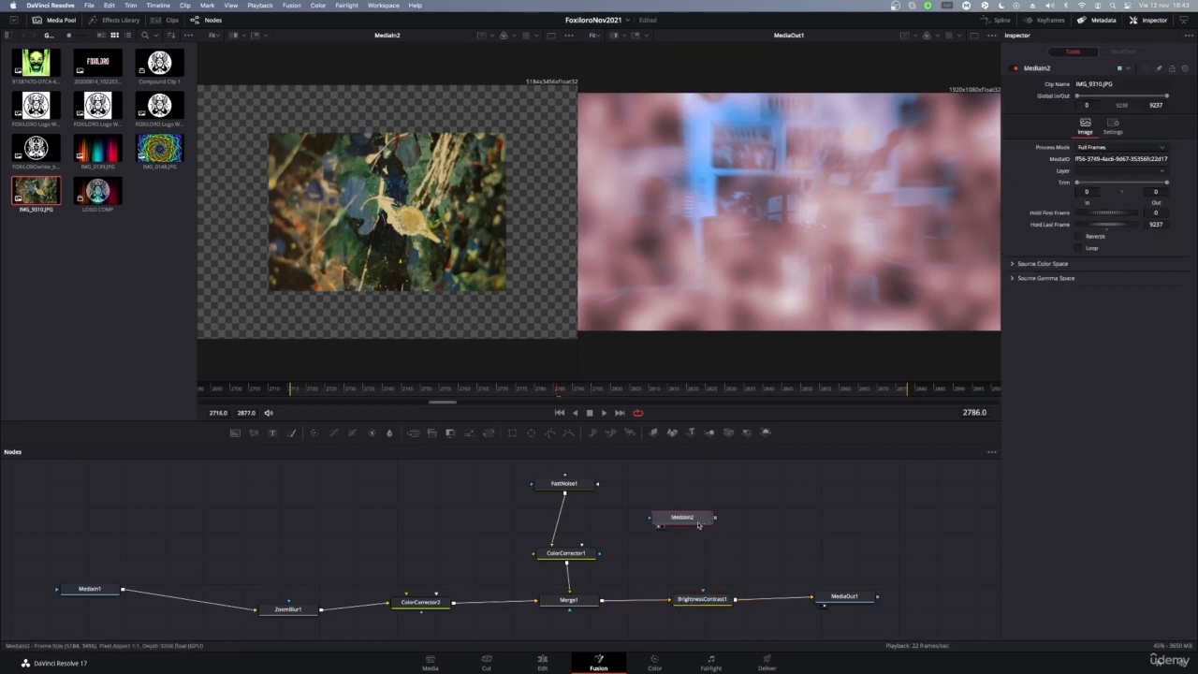
pyautogui.moveTo(698, 525); pyautogui.dragTo(916, 621)
pyautogui.moveTo(849, 600); pyautogui.dragTo(974, 596)
pyautogui.click(724, 598)
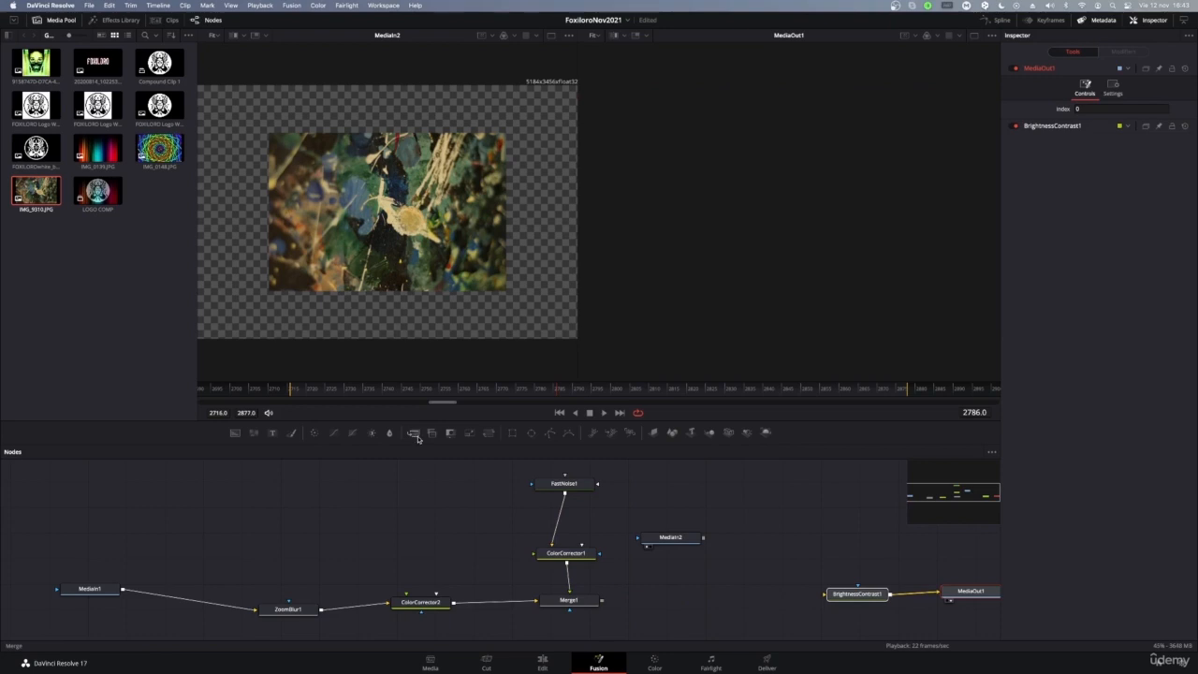
# Insert a new Merge node between Merge1 and BrightnessContrast1 and connect MediaIn2 to its foreground input
pyautogui.moveTo(419, 439); pyautogui.dragTo(699, 603)
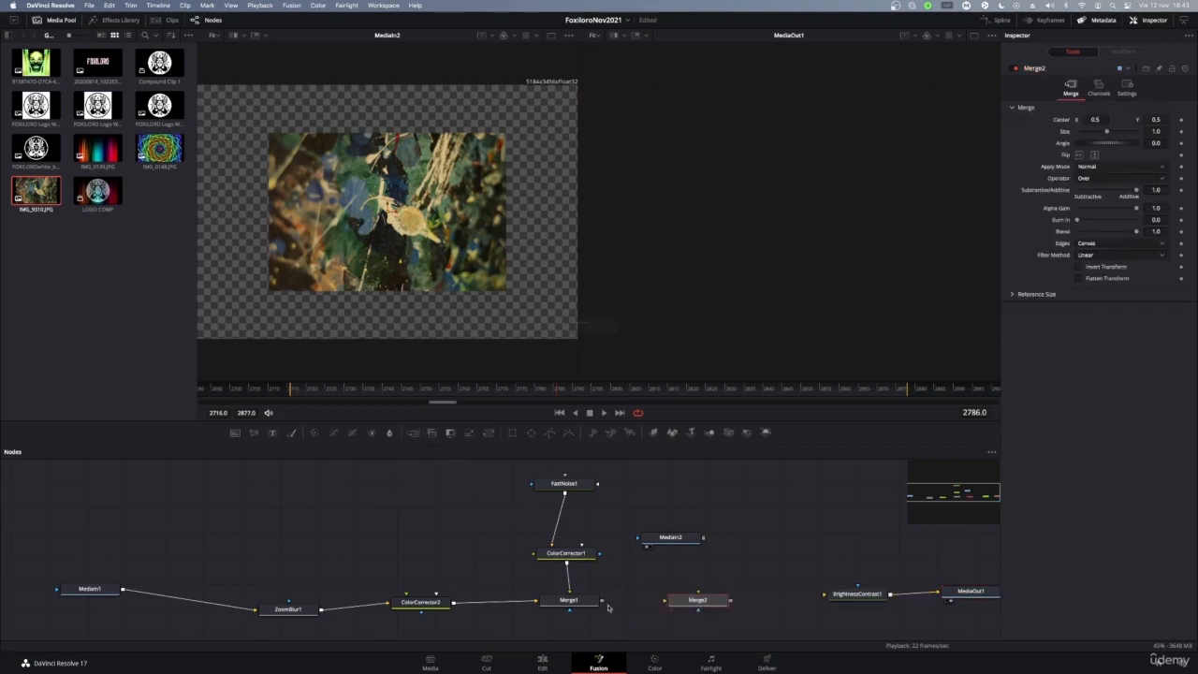
pyautogui.moveTo(604, 603); pyautogui.dragTo(835, 596)
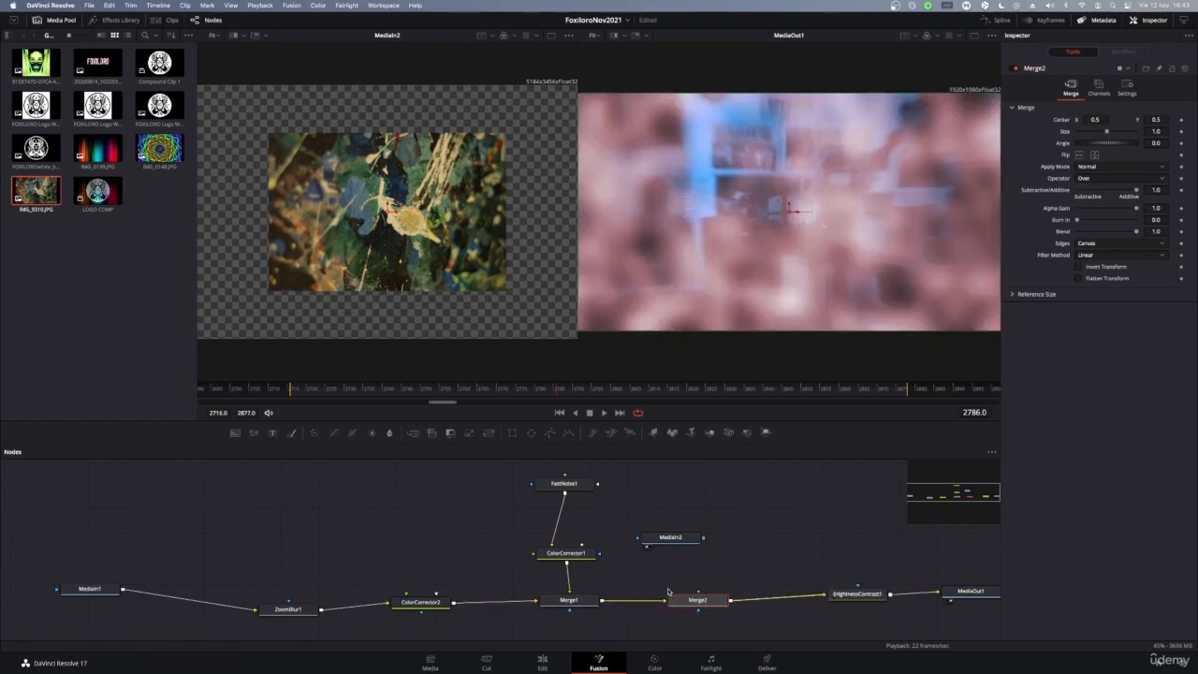
pyautogui.moveTo(668, 536); pyautogui.dragTo(688, 541)
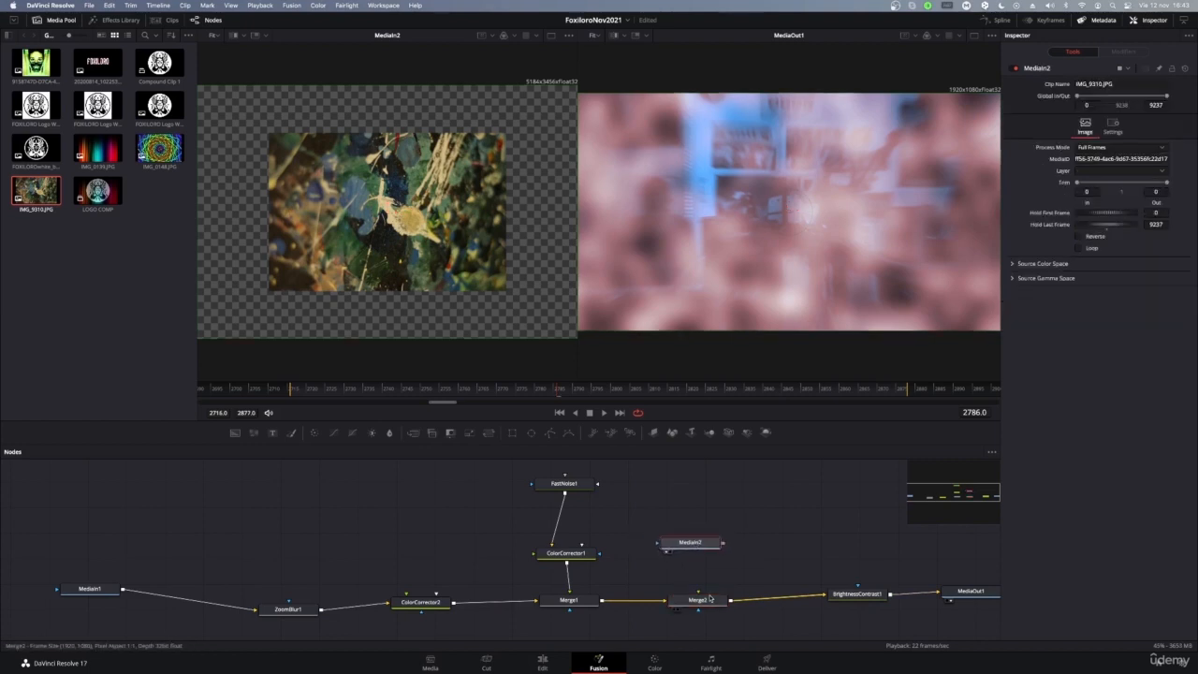
pyautogui.moveTo(697, 596)
pyautogui.mouseDown()
pyautogui.moveTo(695, 524)
pyautogui.moveTo(692, 544)
pyautogui.moveTo(713, 549)
pyautogui.mouseUp()
pyautogui.click(714, 602)
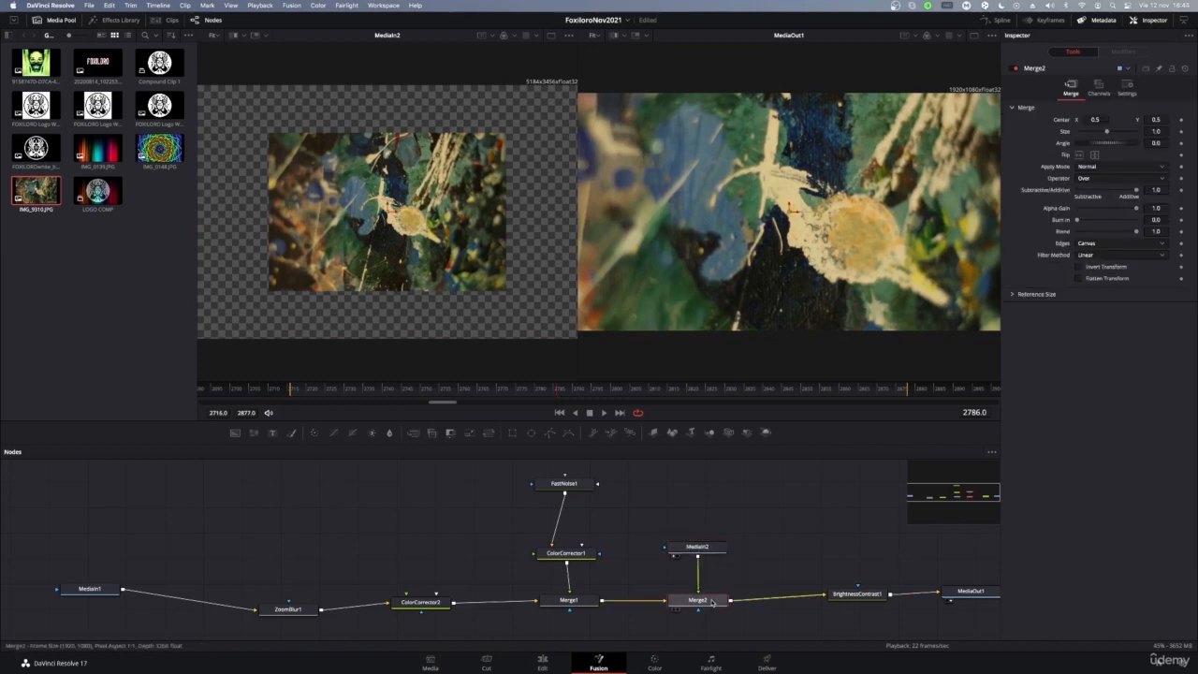
pyautogui.click(757, 525)
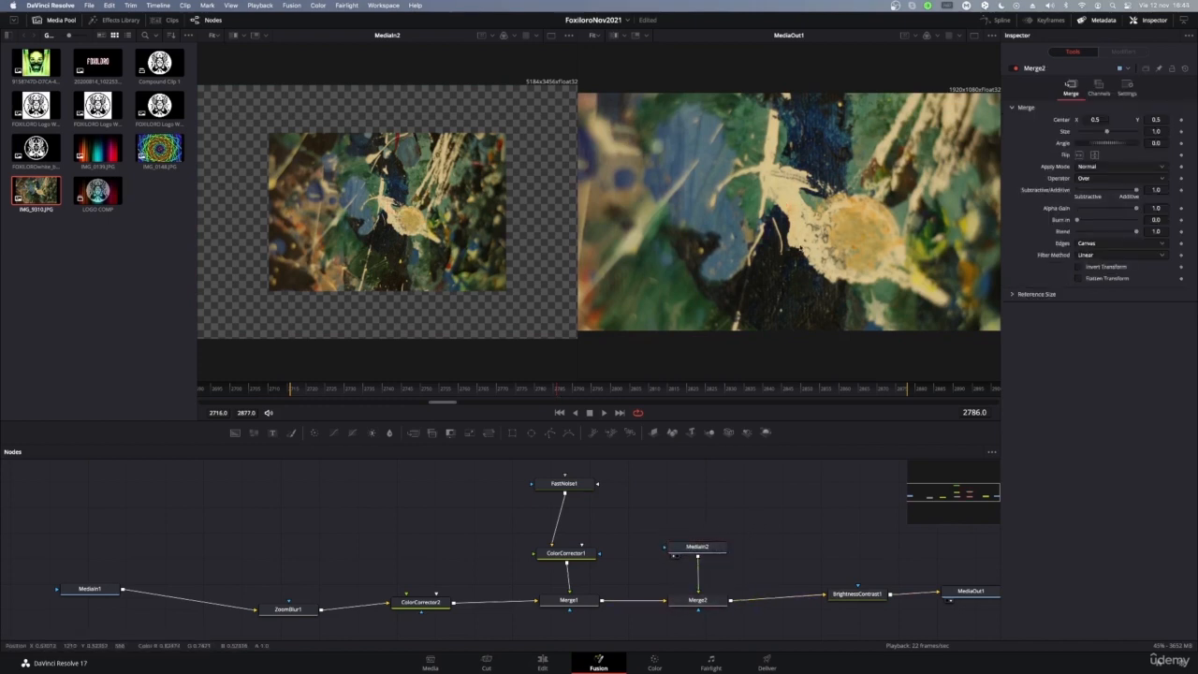
# Add an Ellipse mask to the Merge2 node and place the Ellipse1 node directly below it
pyautogui.click(707, 553)
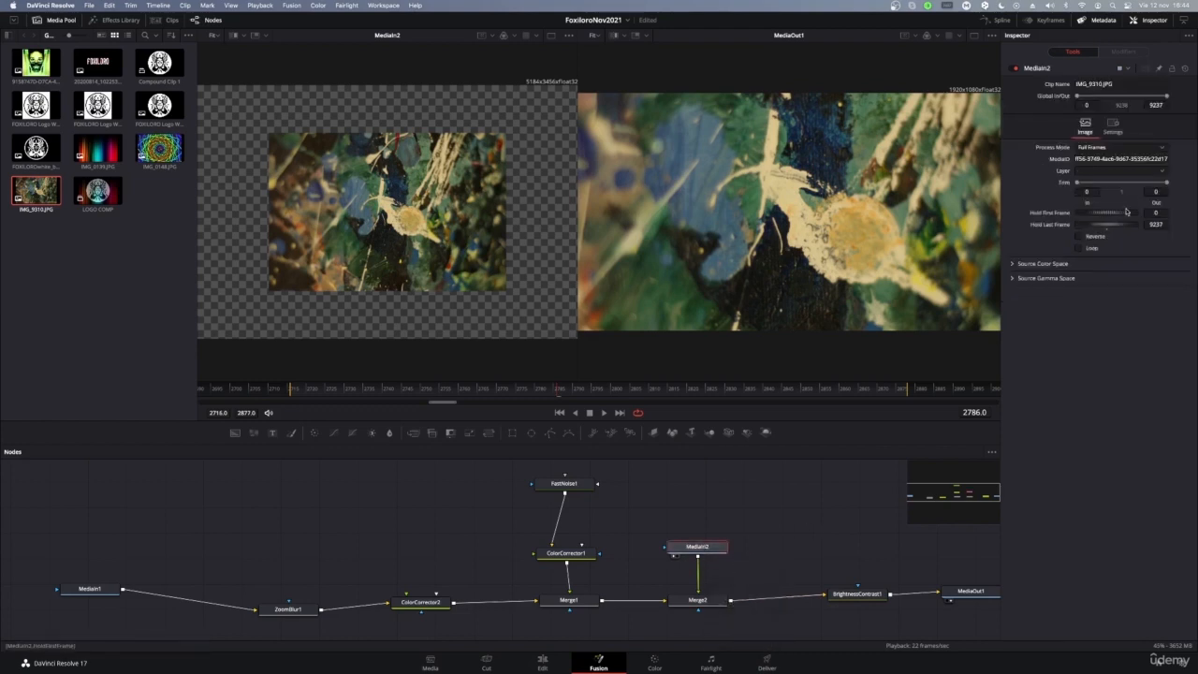
pyautogui.click(698, 602)
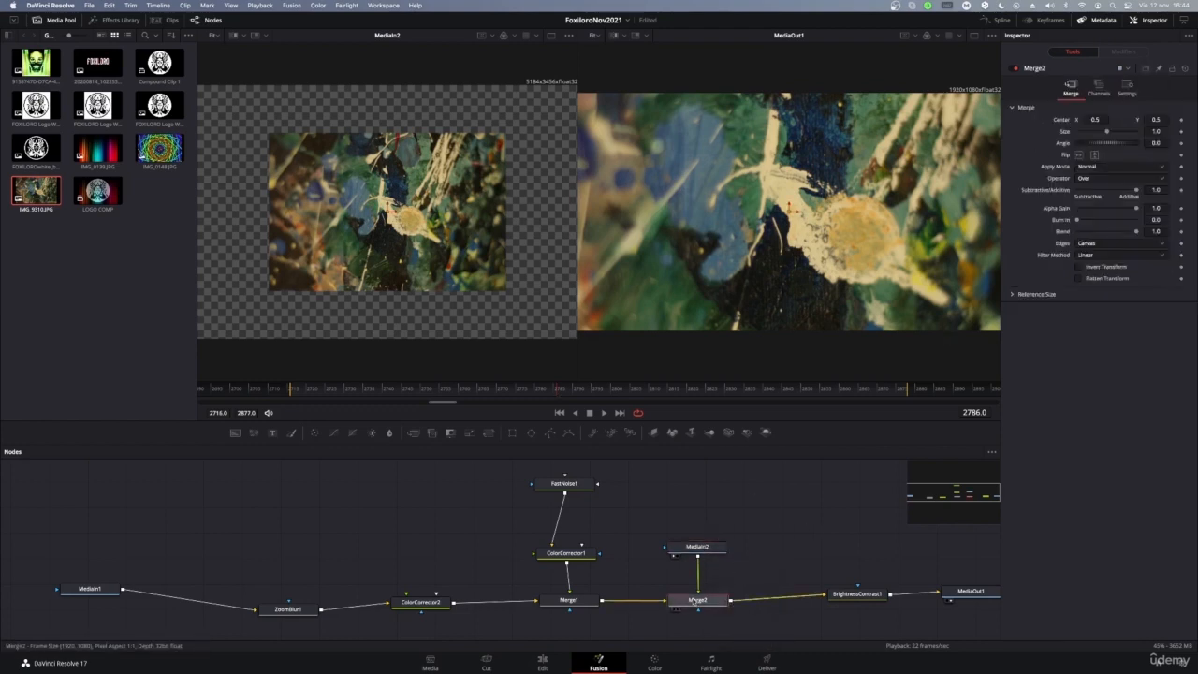
pyautogui.moveTo(694, 602)
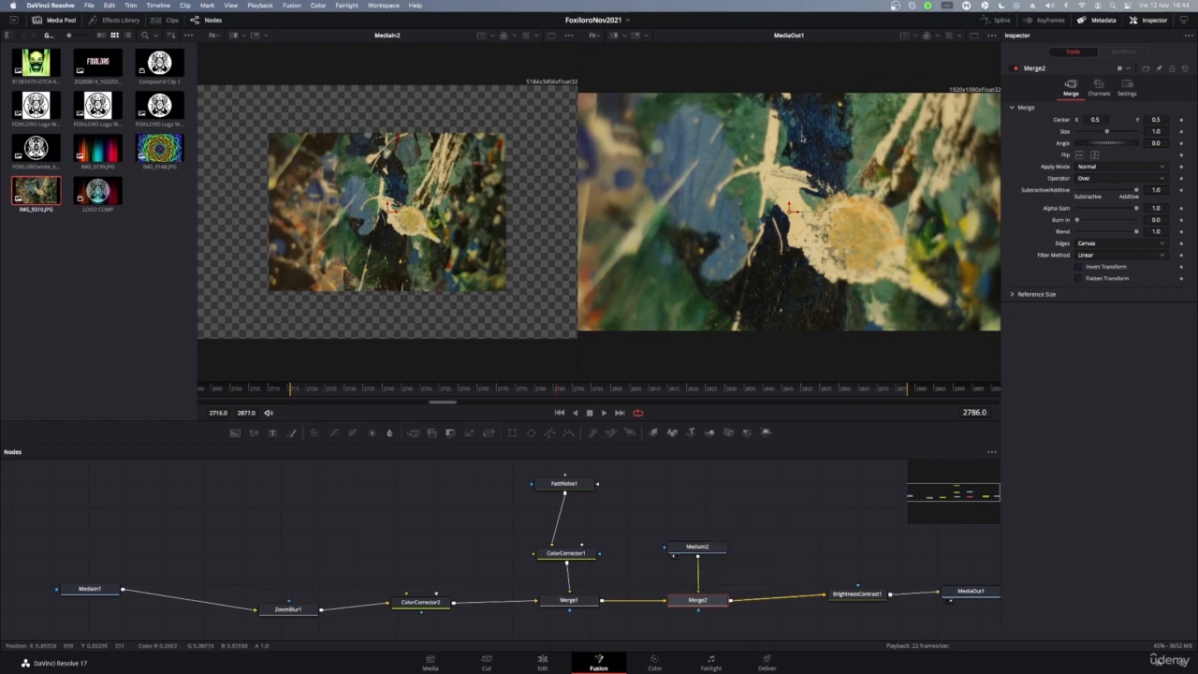
pyautogui.click(532, 435)
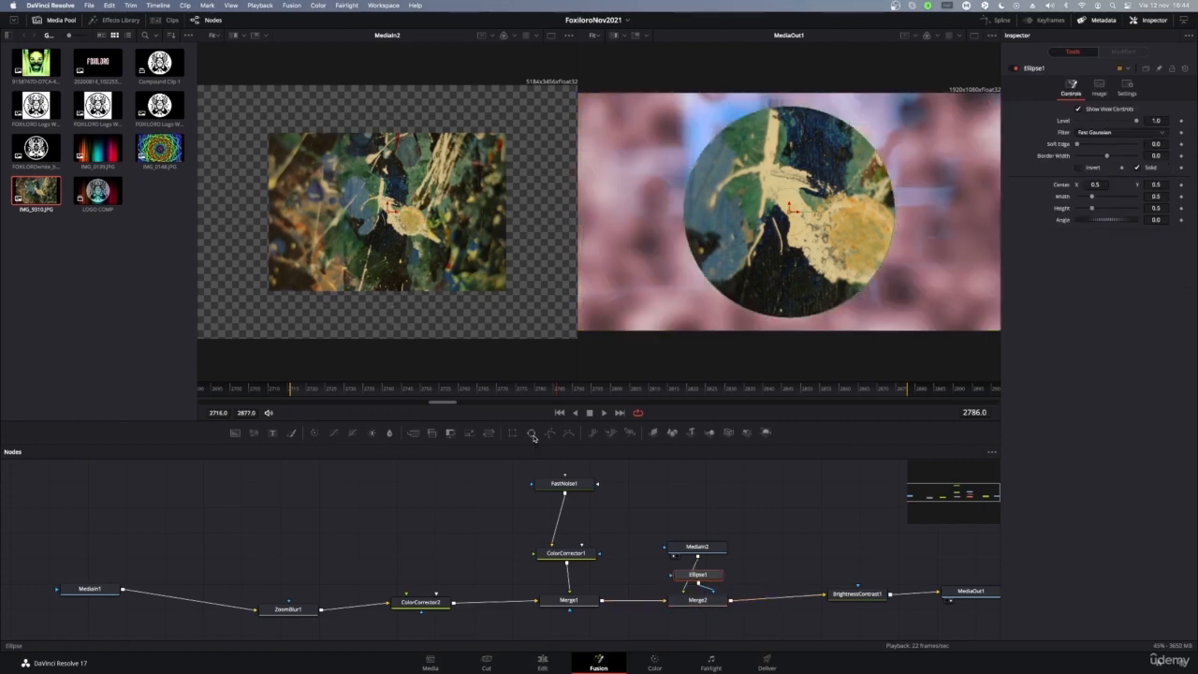
pyautogui.moveTo(699, 573); pyautogui.dragTo(706, 618)
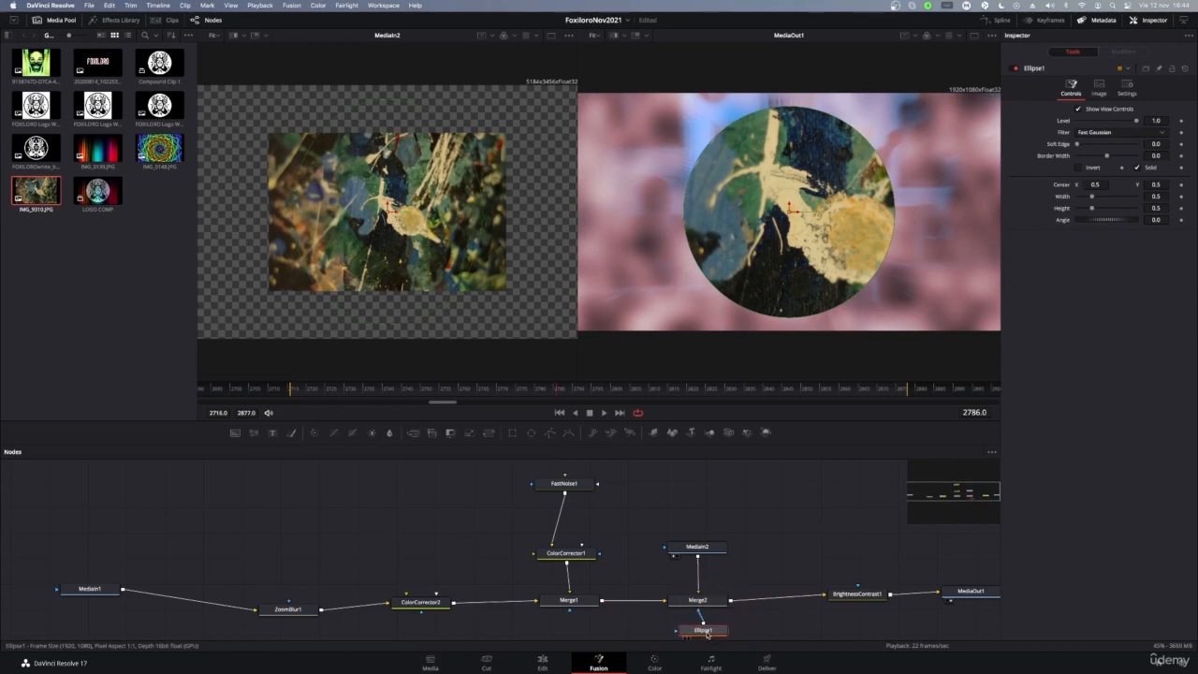
pyautogui.scroll(-3, 712, 610)
pyautogui.moveTo(705, 571); pyautogui.dragTo(707, 593)
pyautogui.scroll(2, 728, 591)
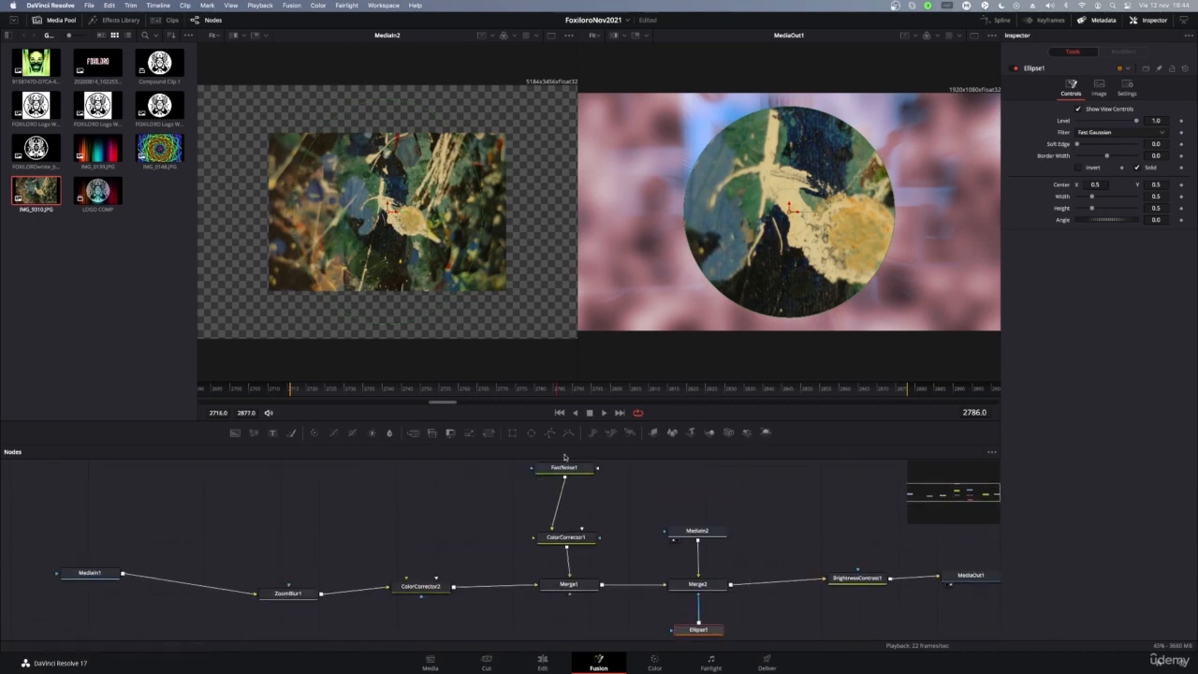
# Examine how the FastNoise1, ColorCorrector1 and Merge1 branch compares with the MediaIn2, Ellipse1 and Merge2 group
pyautogui.scroll(1, 575, 518)
pyautogui.click(566, 559)
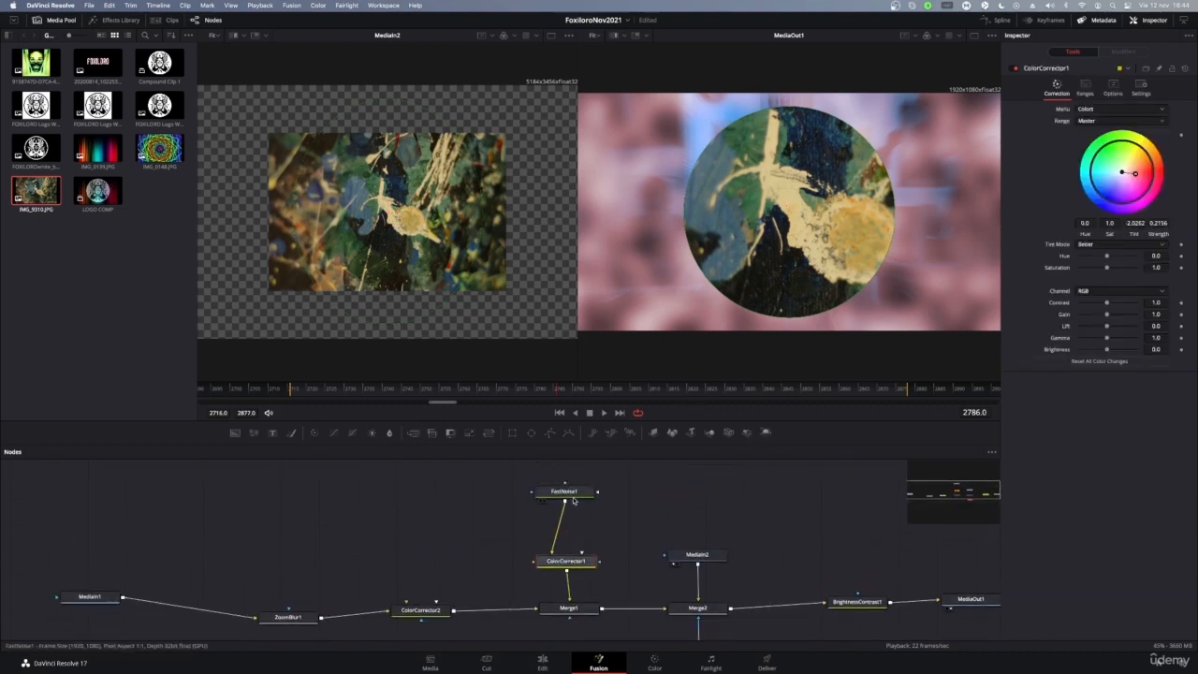
pyautogui.click(571, 493)
pyautogui.click(583, 563)
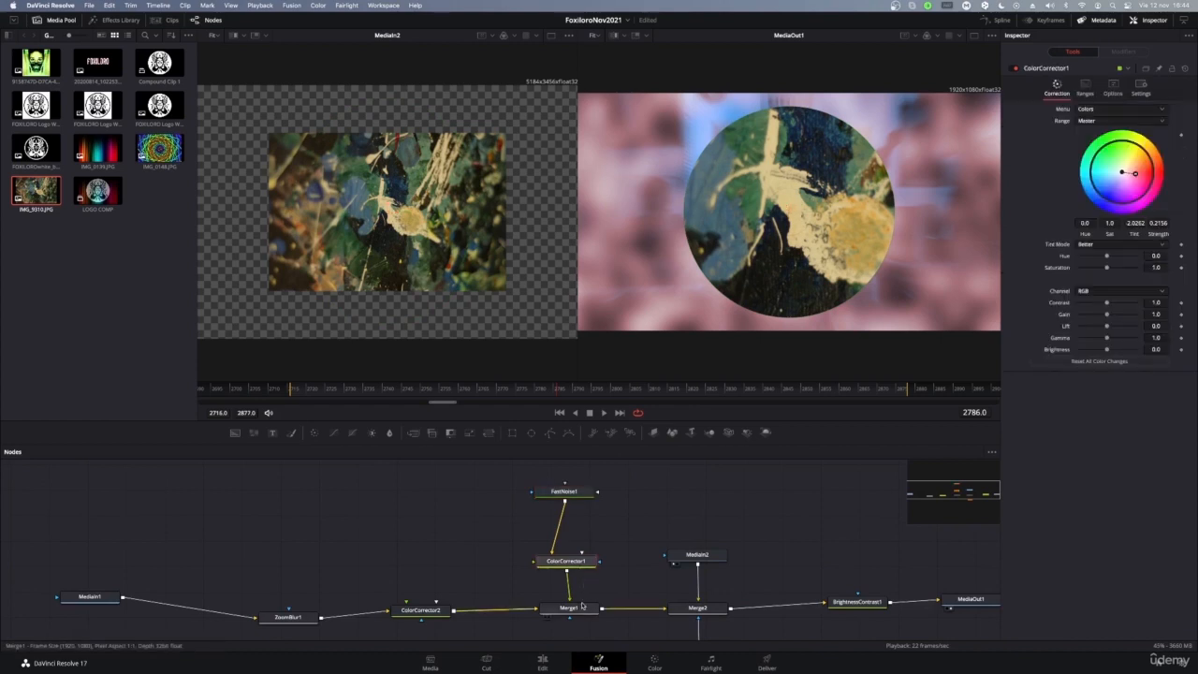
pyautogui.click(588, 607)
pyautogui.click(693, 557)
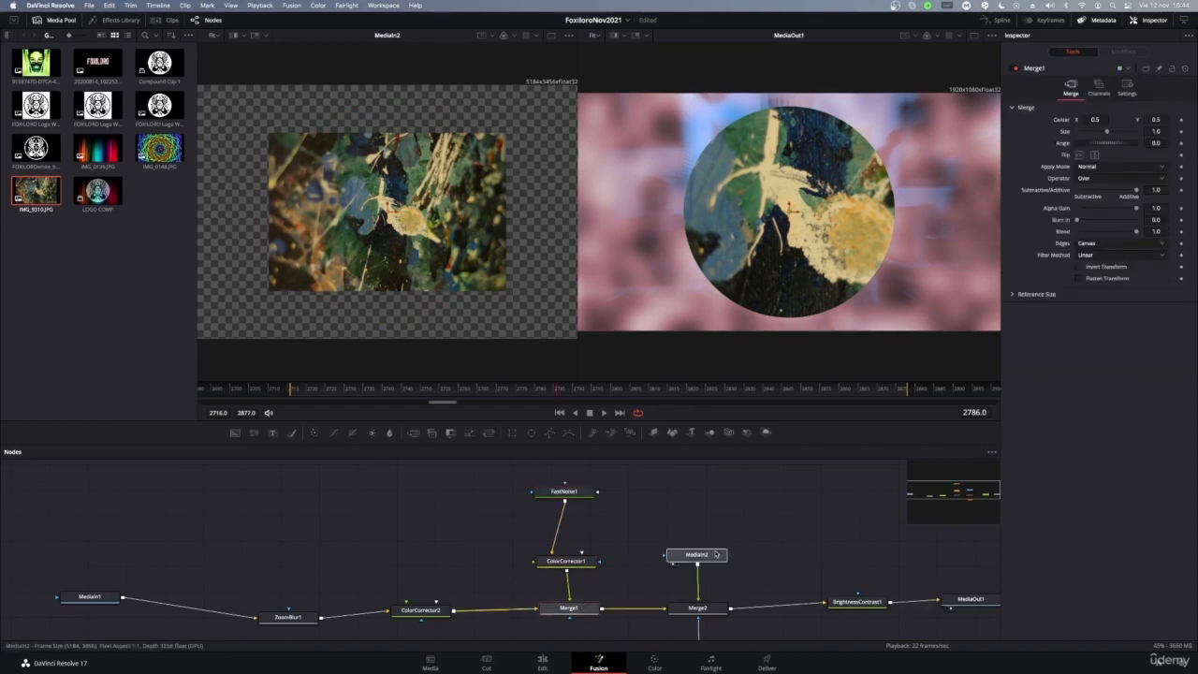
pyautogui.click(698, 608)
pyautogui.scroll(-3, 751, 534)
pyautogui.scroll(3, 751, 534)
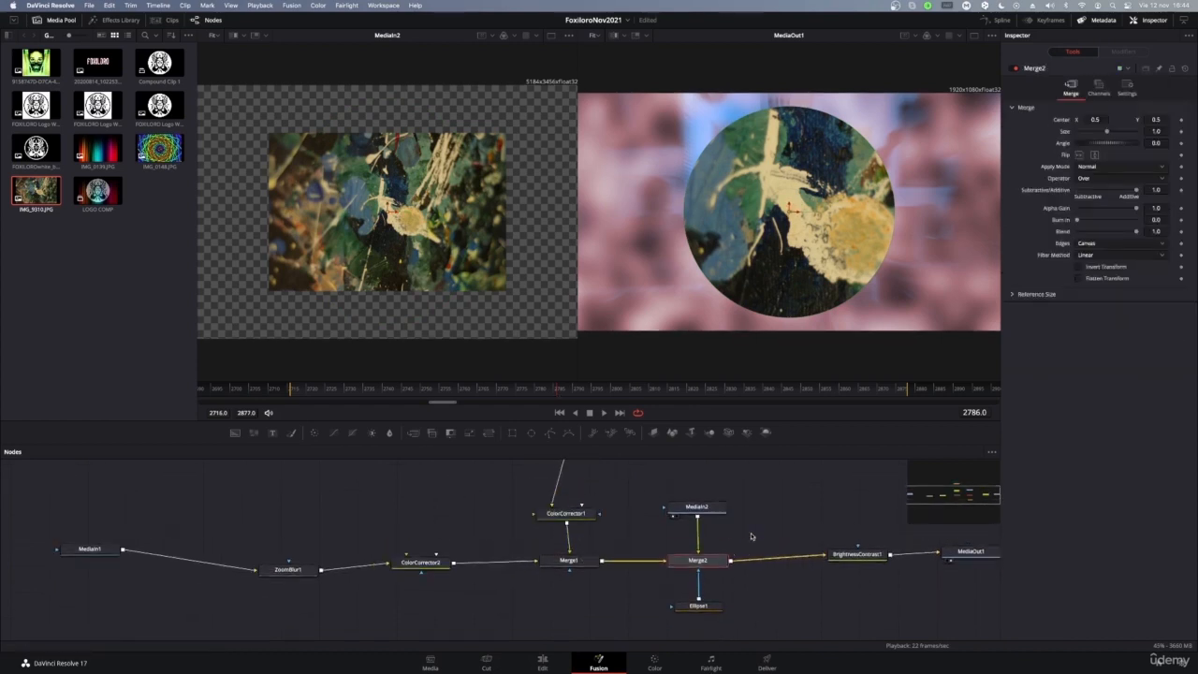
pyautogui.click(695, 550)
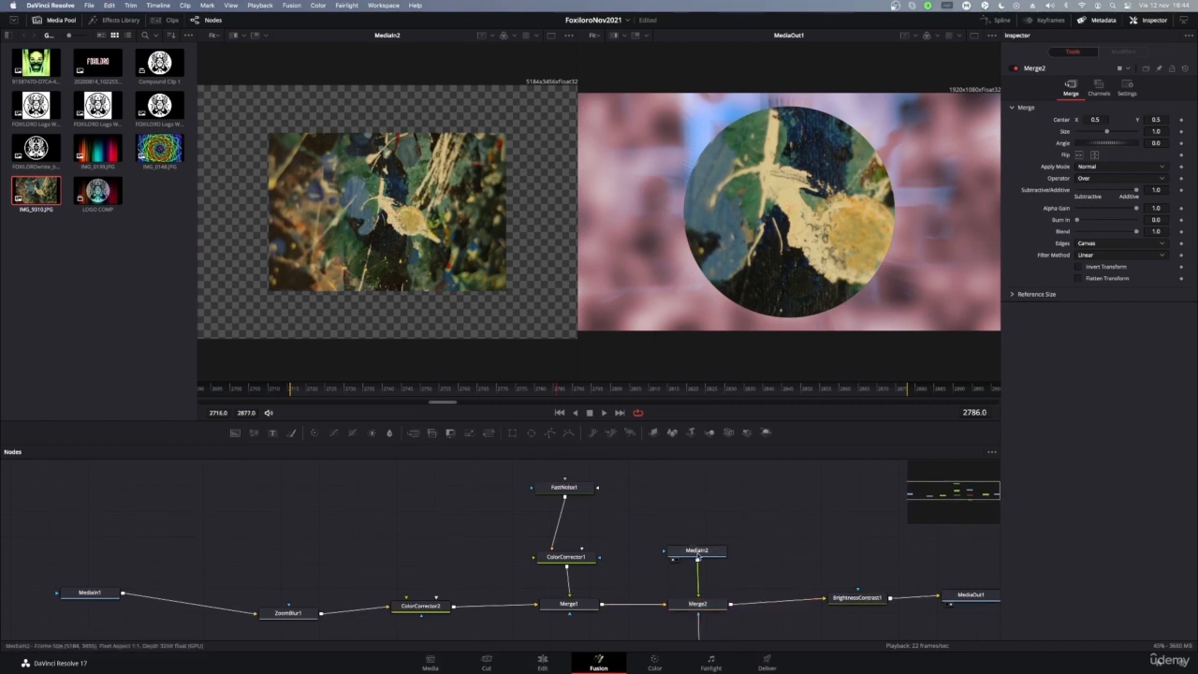
pyautogui.click(698, 604)
pyautogui.scroll(-2, 756, 558)
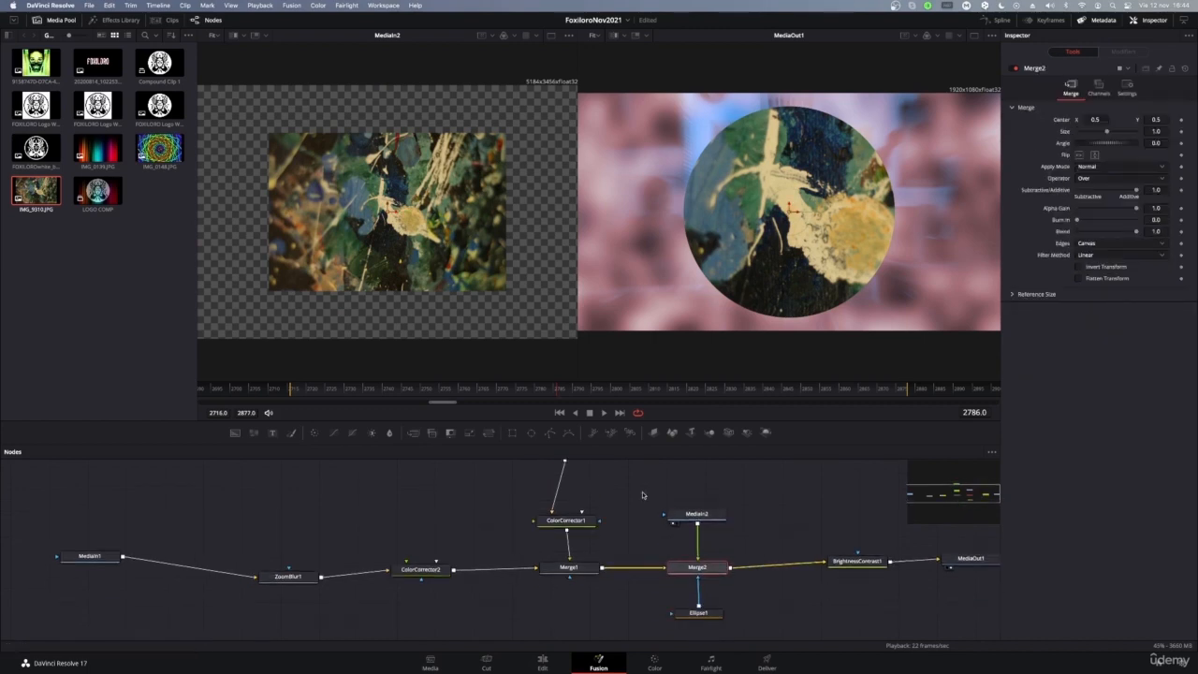
pyautogui.moveTo(634, 486); pyautogui.dragTo(740, 629)
pyautogui.scroll(4, 742, 569)
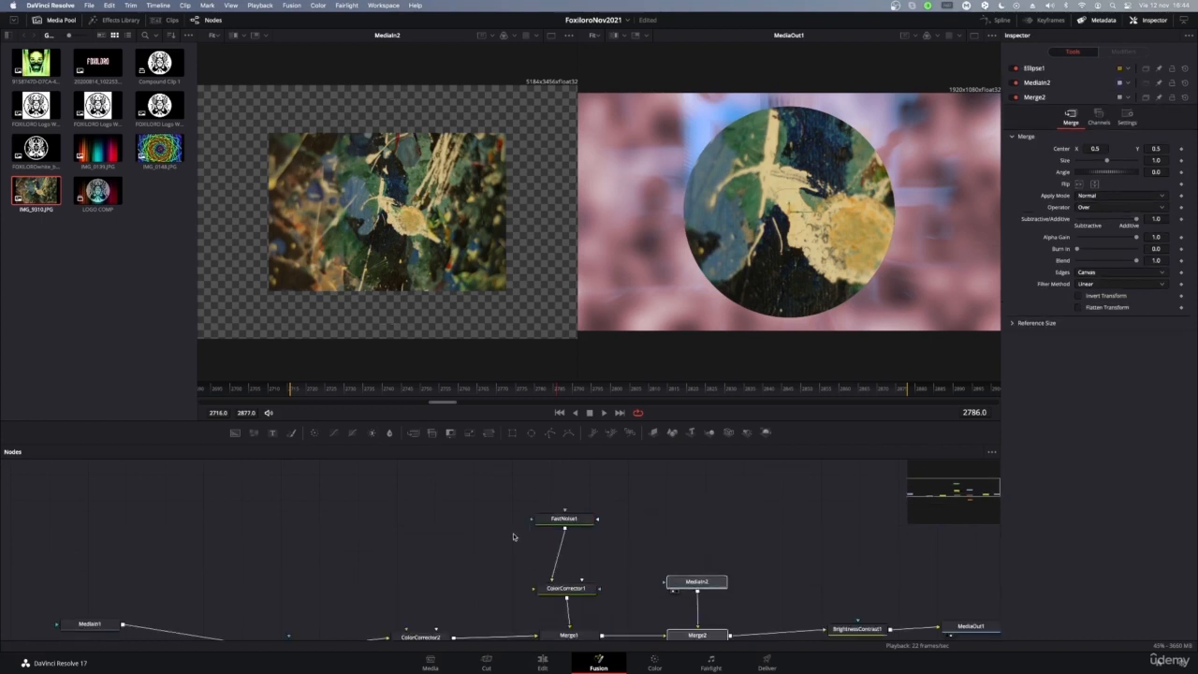
pyautogui.moveTo(501, 499); pyautogui.dragTo(622, 620)
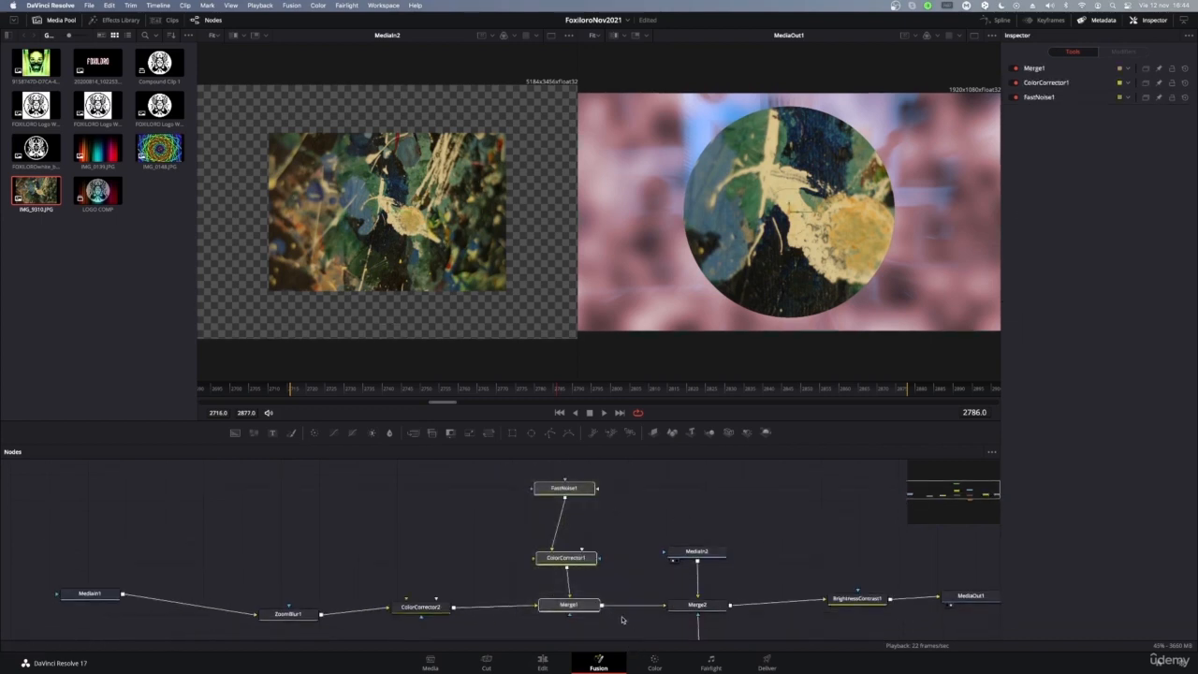
pyautogui.click(590, 605)
pyautogui.click(568, 560)
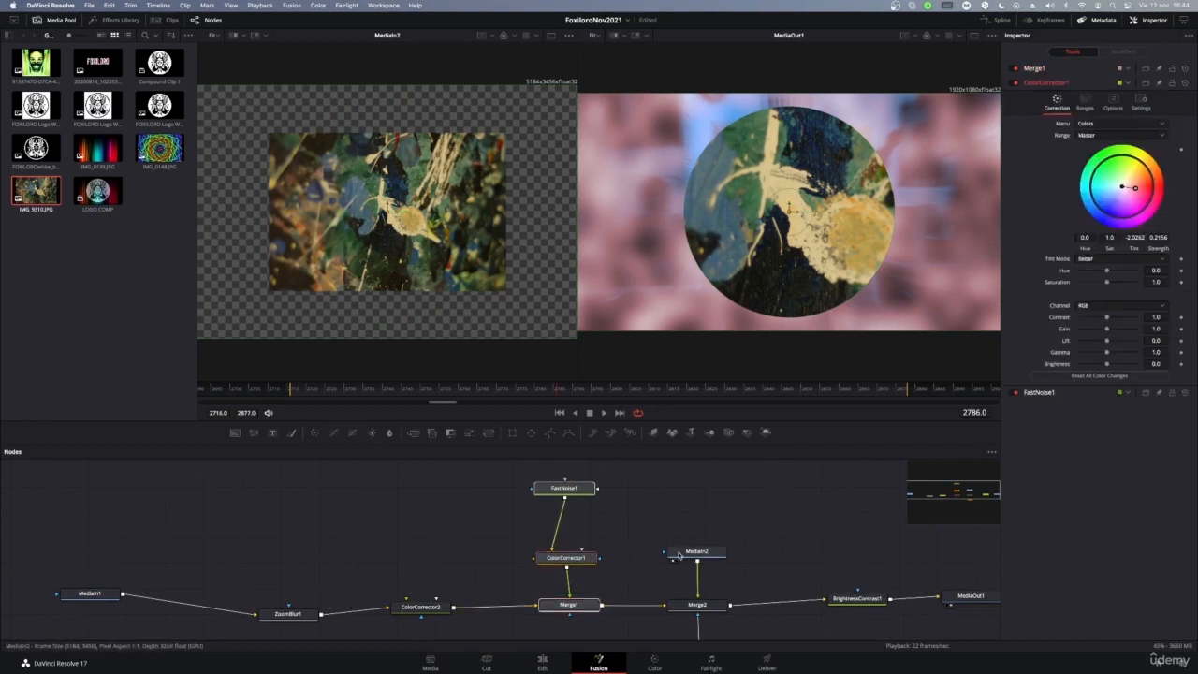
pyautogui.click(679, 554)
pyautogui.scroll(-6, 709, 577)
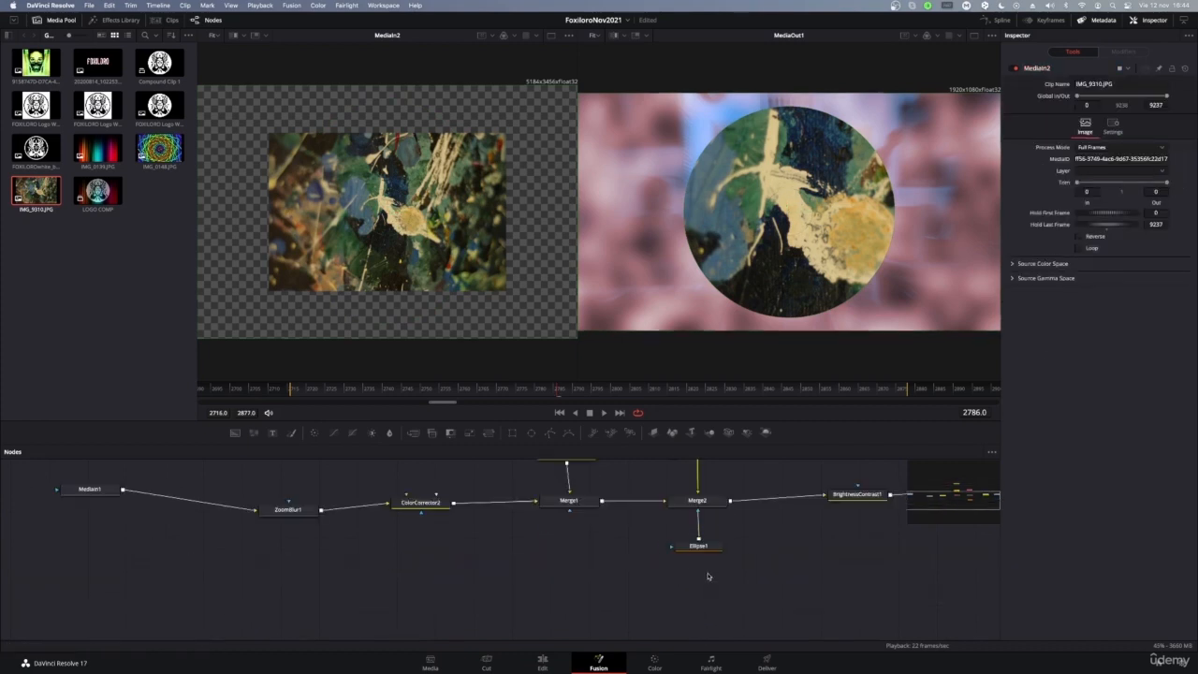
# Reshape the Ellipse1 mask into a wide oval about 0.742 wide and 0.546 high
pyautogui.click(699, 546)
pyautogui.scroll(3, 712, 608)
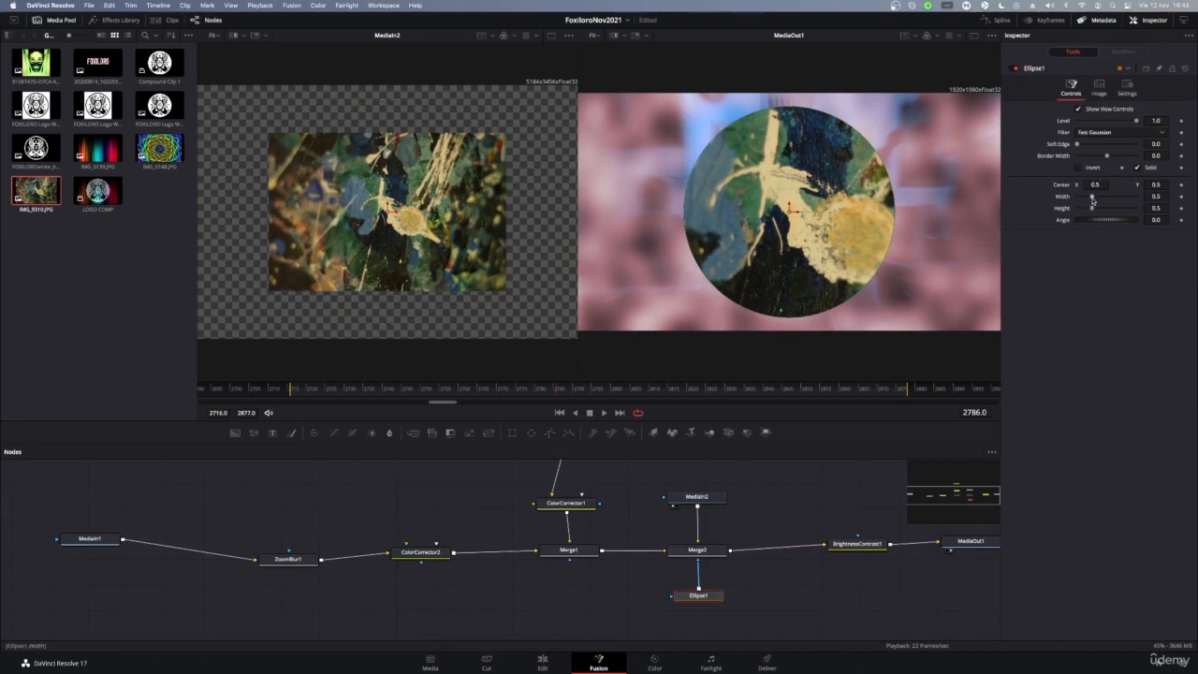
pyautogui.moveTo(1092, 199); pyautogui.dragTo(1095, 209)
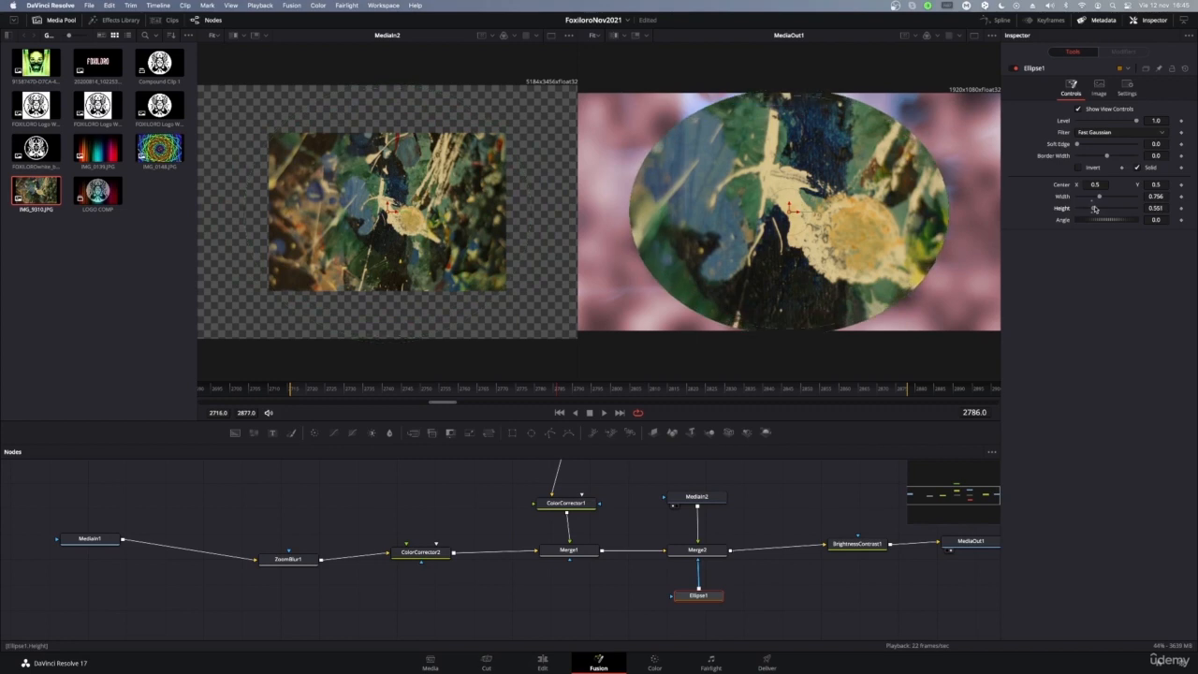
pyautogui.moveTo(836, 105); pyautogui.dragTo(829, 151)
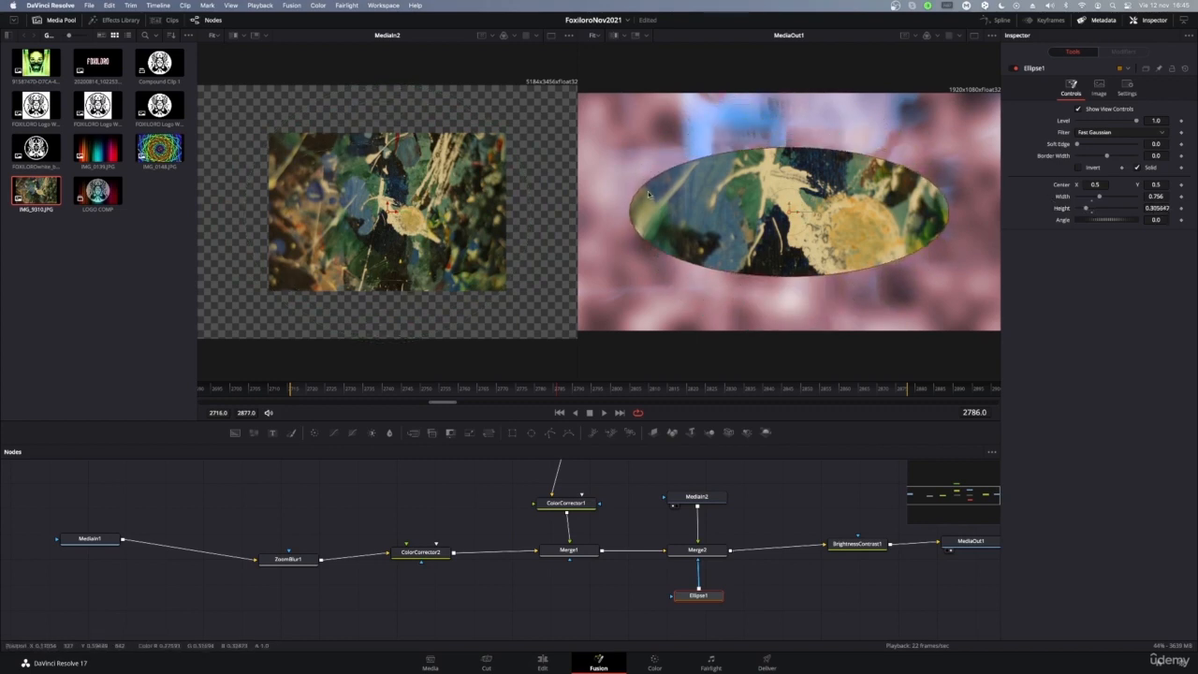
pyautogui.moveTo(633, 210); pyautogui.dragTo(688, 210)
pyautogui.moveTo(891, 214)
pyautogui.mouseDown()
pyautogui.moveTo(830, 214)
pyautogui.moveTo(877, 213)
pyautogui.mouseUp()
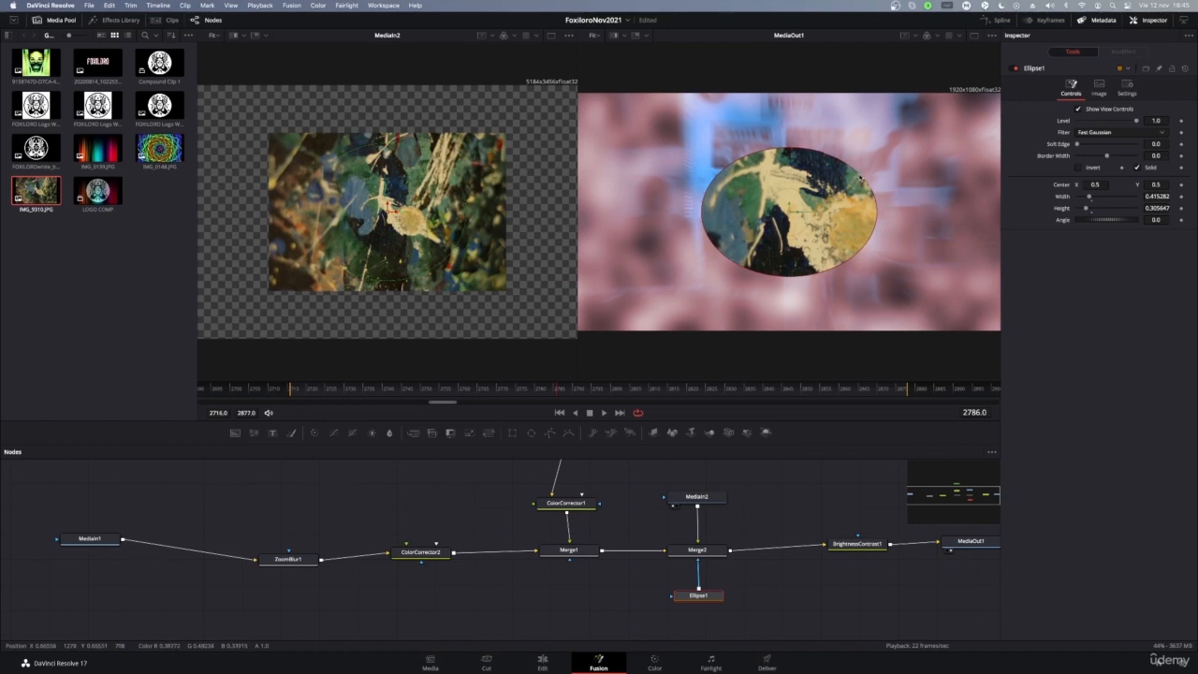
pyautogui.moveTo(862, 176); pyautogui.dragTo(946, 204)
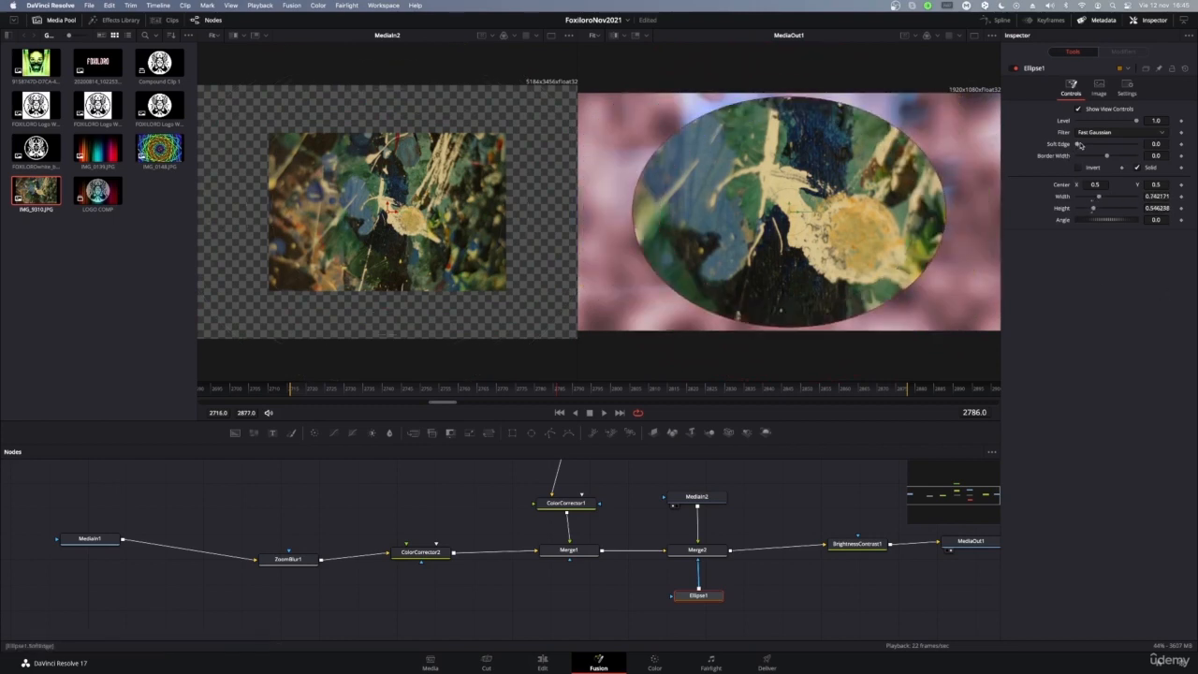
# Set the Ellipse1 mask's soft edge to 0.1323 and its border width to -0.119
pyautogui.moveTo(1081, 145); pyautogui.dragTo(1112, 148)
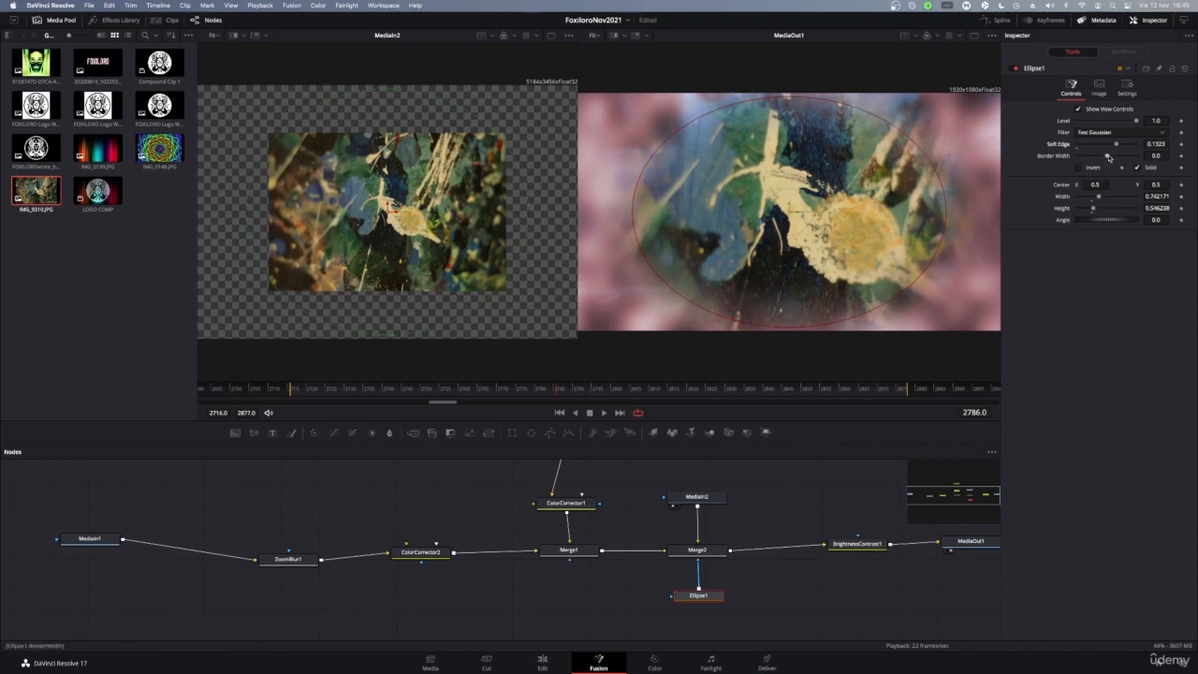
pyautogui.moveTo(1109, 157); pyautogui.dragTo(1094, 159)
pyautogui.moveTo(1089, 159); pyautogui.dragTo(1087, 160)
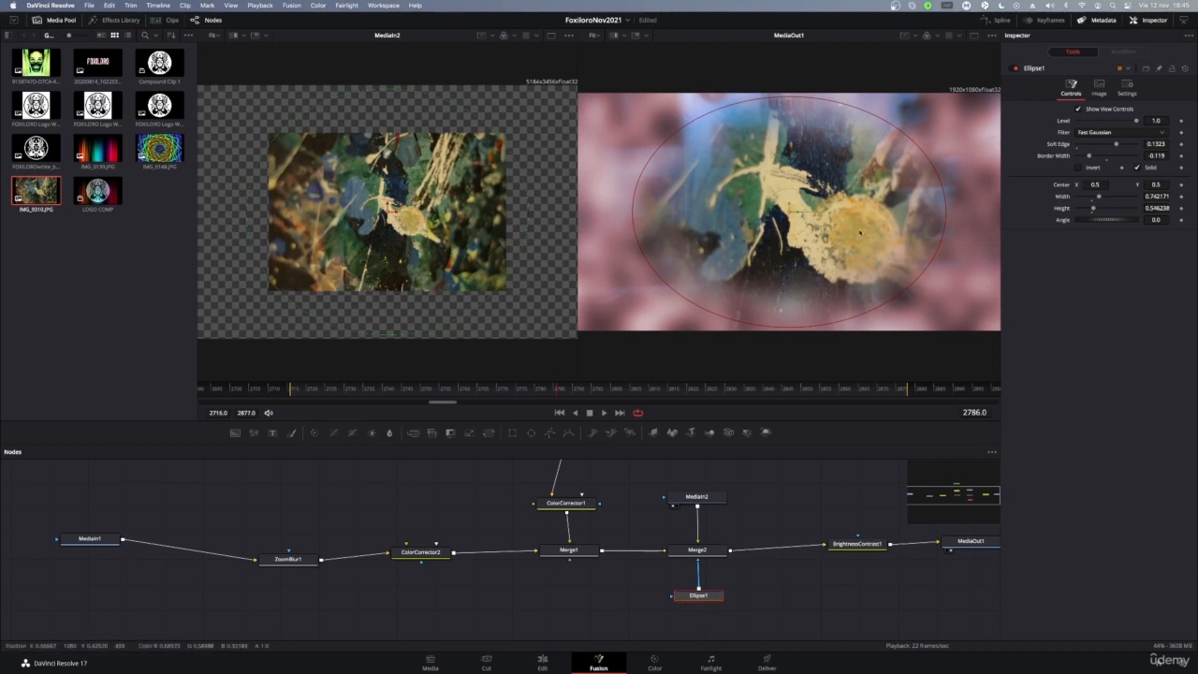
# View the Ellipse1 mask alone in the second viewer, return it to MediaOut1, and inspect the Merge2 and MediaIn2 nodes
pyautogui.click(684, 604)
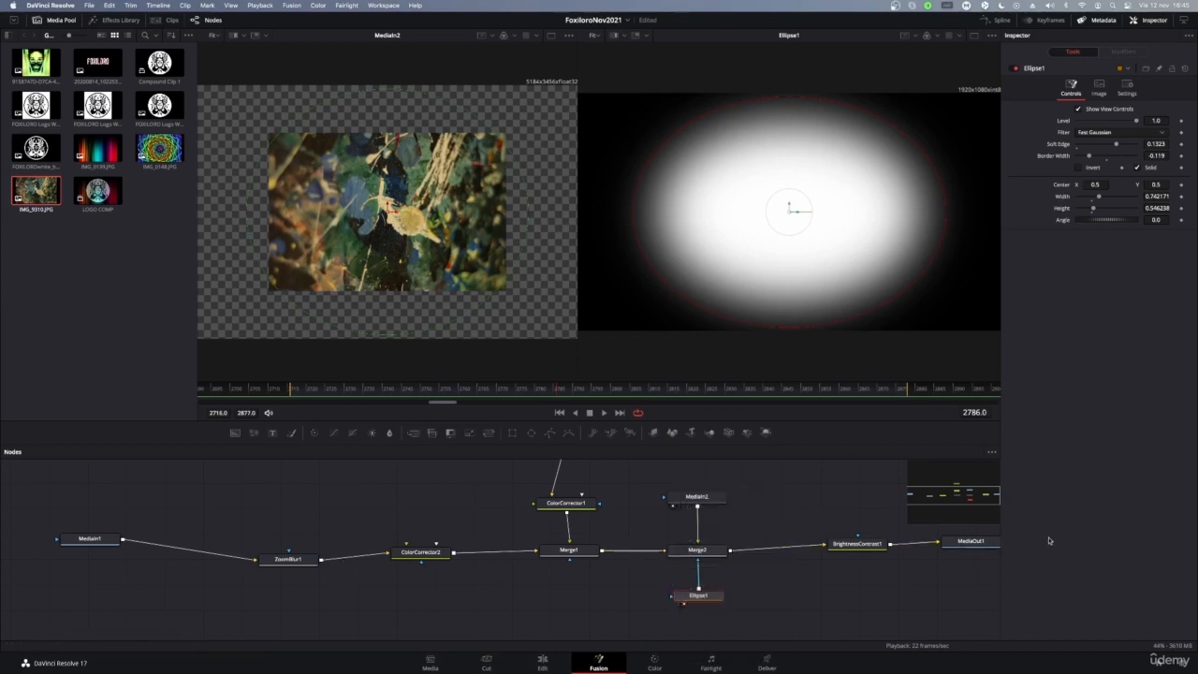
pyautogui.click(975, 541)
pyautogui.press('2')
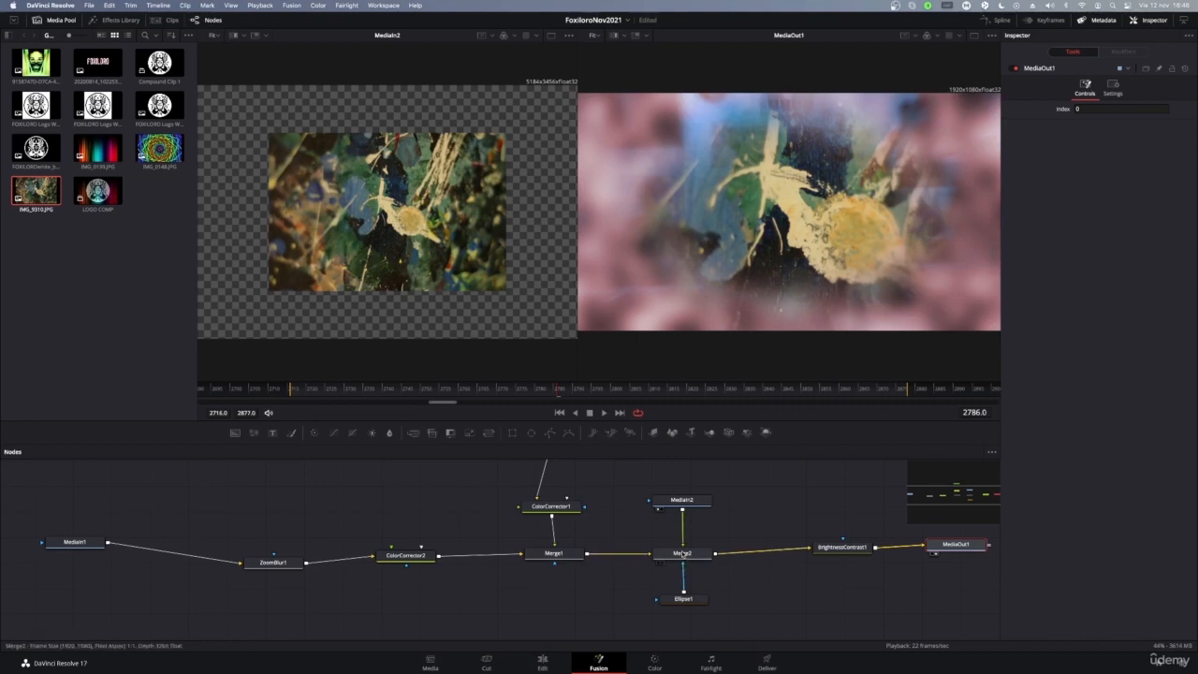
pyautogui.click(683, 554)
pyautogui.click(693, 506)
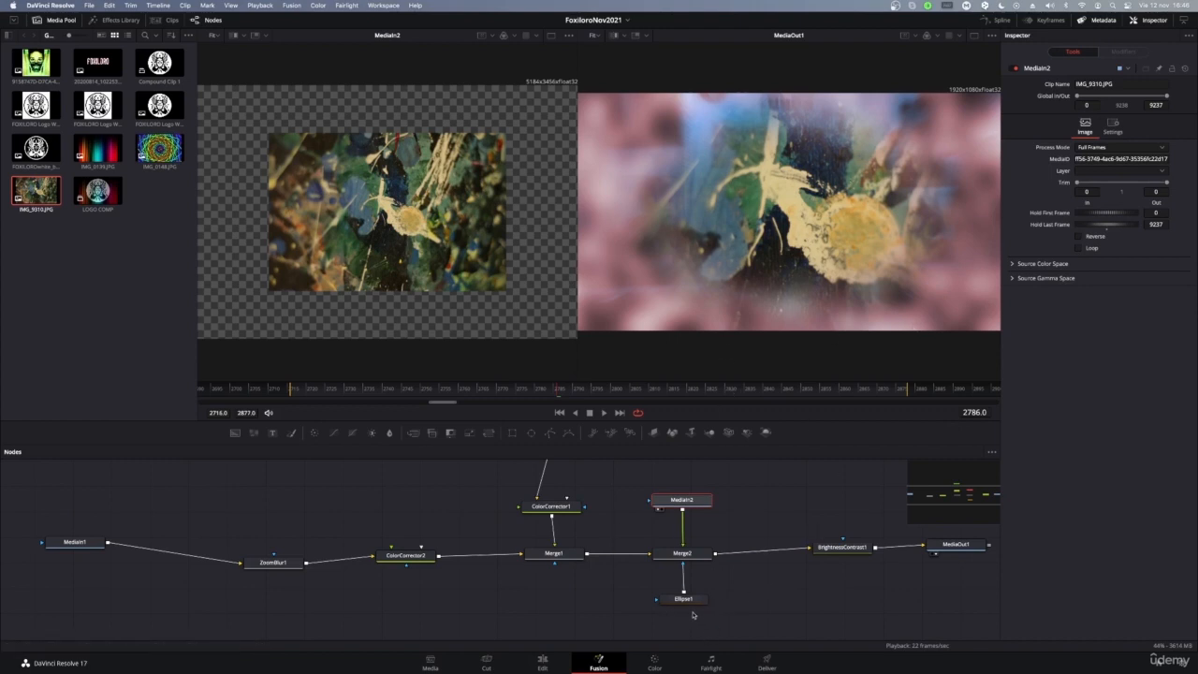
# Invert the Ellipse1 mask and set its soft edge to 0.1575 and border width to 0.089
pyautogui.click(680, 605)
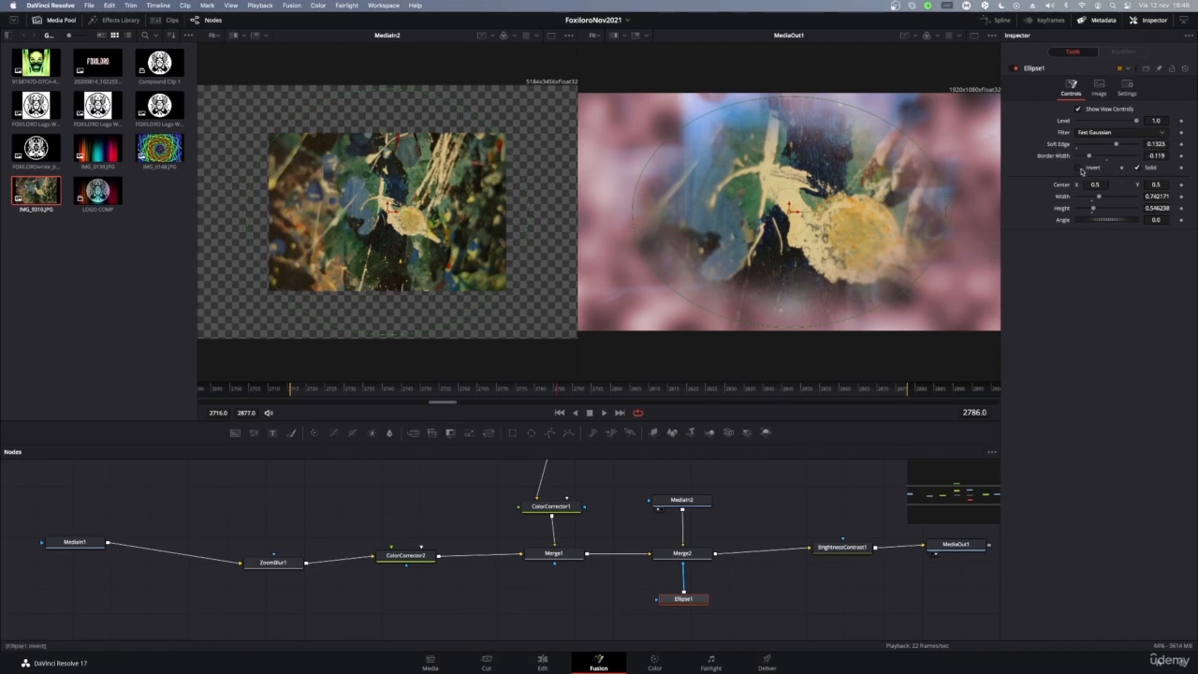
pyautogui.click(1080, 167)
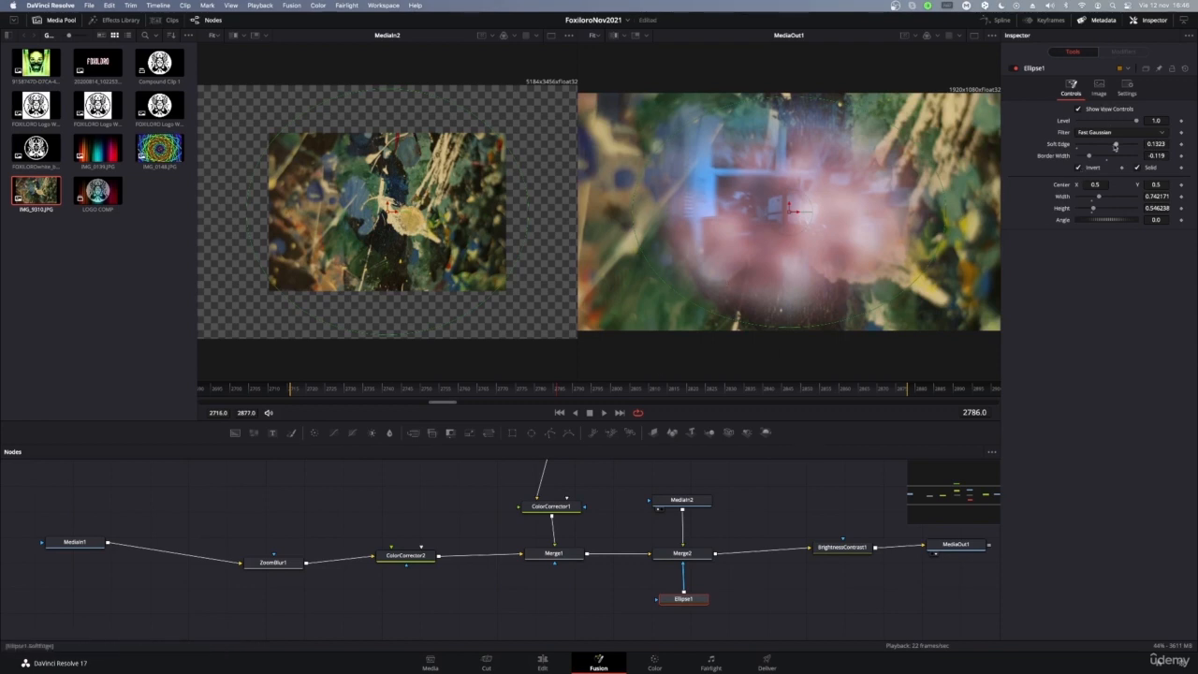
pyautogui.moveTo(1116, 145)
pyautogui.mouseDown()
pyautogui.moveTo(1101, 158)
pyautogui.moveTo(1124, 157)
pyautogui.mouseUp()
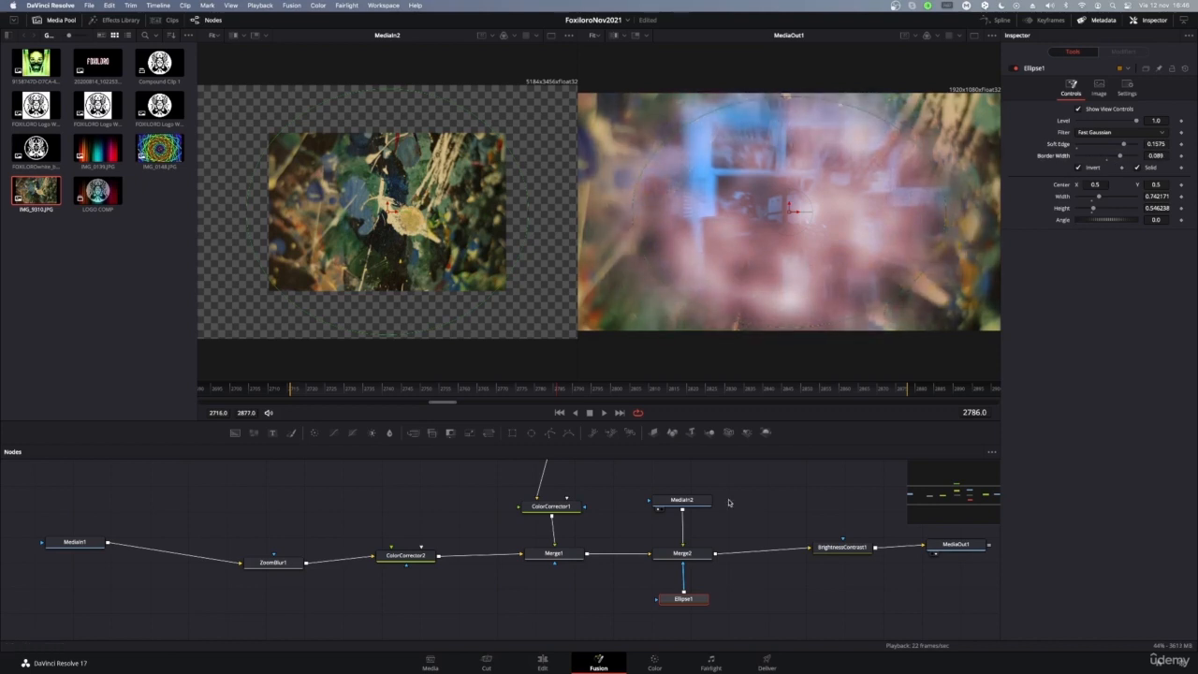
# Rearrange ZoomBlur1 and ColorCorrector2 into a compact row right after MediaIn1 in the node graph
pyautogui.scroll(3, 785, 511)
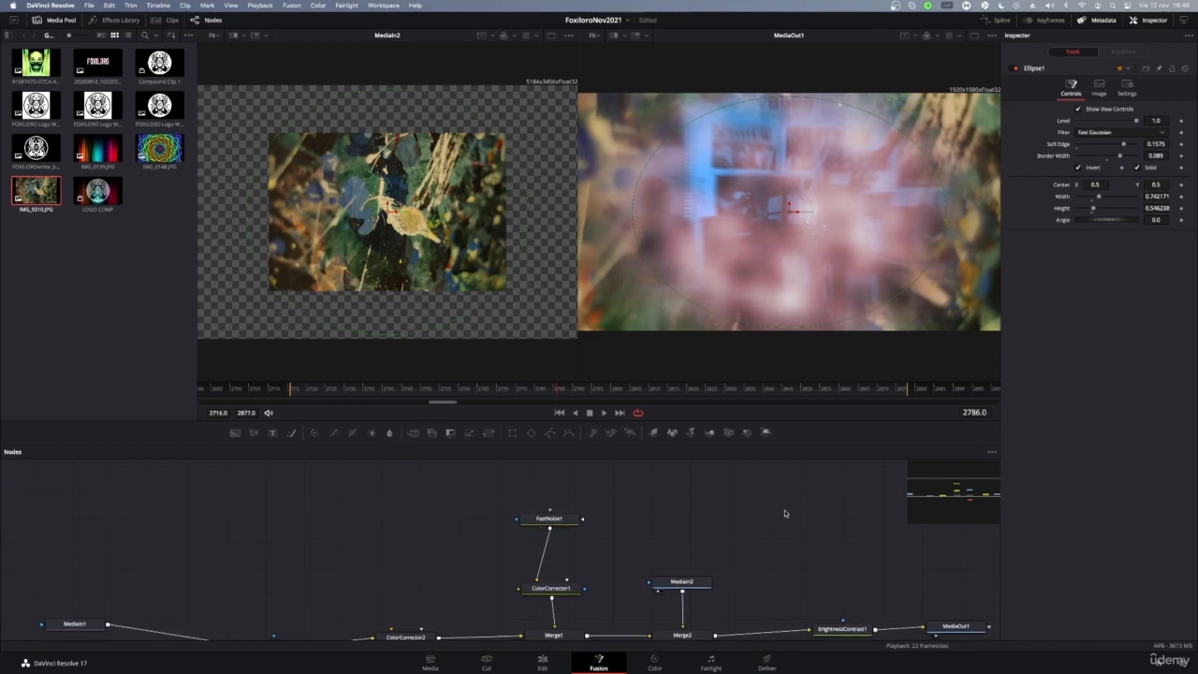
pyautogui.scroll(-2, 784, 513)
pyautogui.scroll(2, 785, 513)
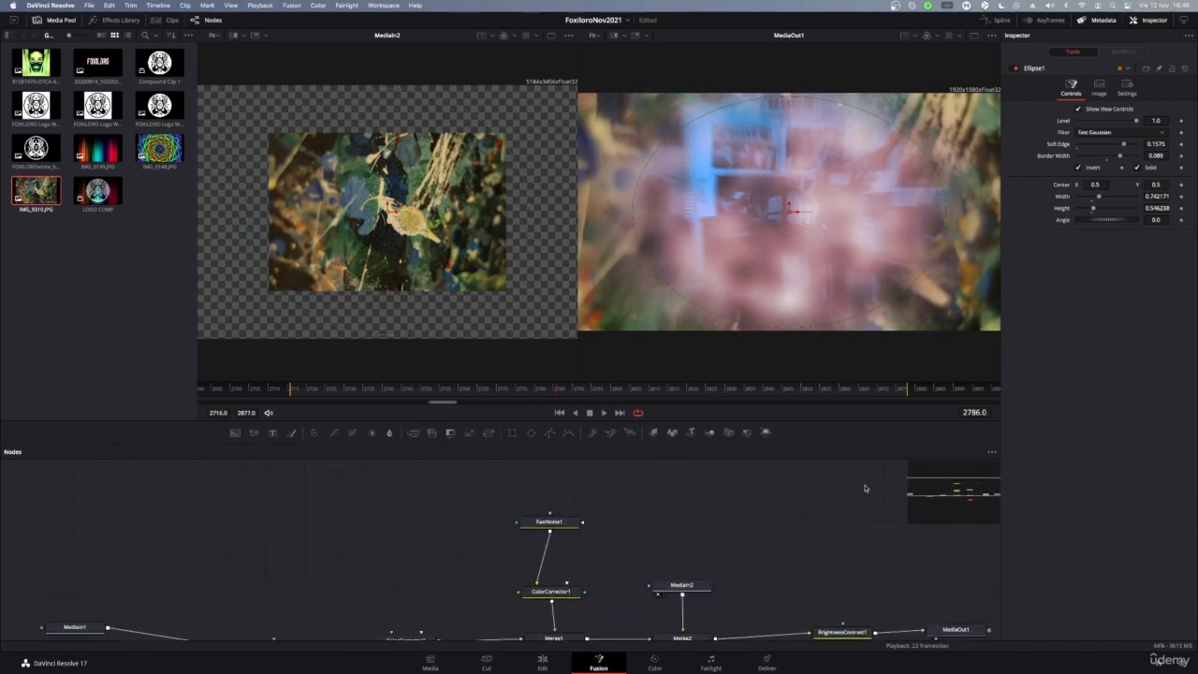
pyautogui.scroll(-3, 749, 536)
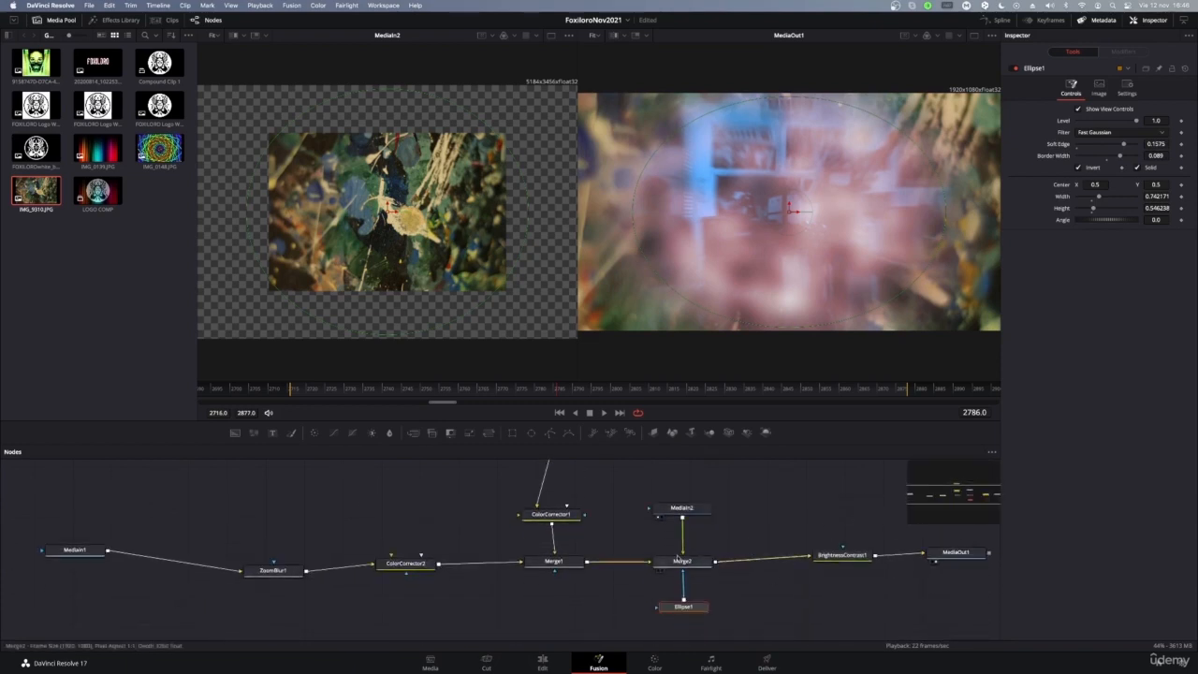
pyautogui.moveTo(267, 575); pyautogui.dragTo(265, 564)
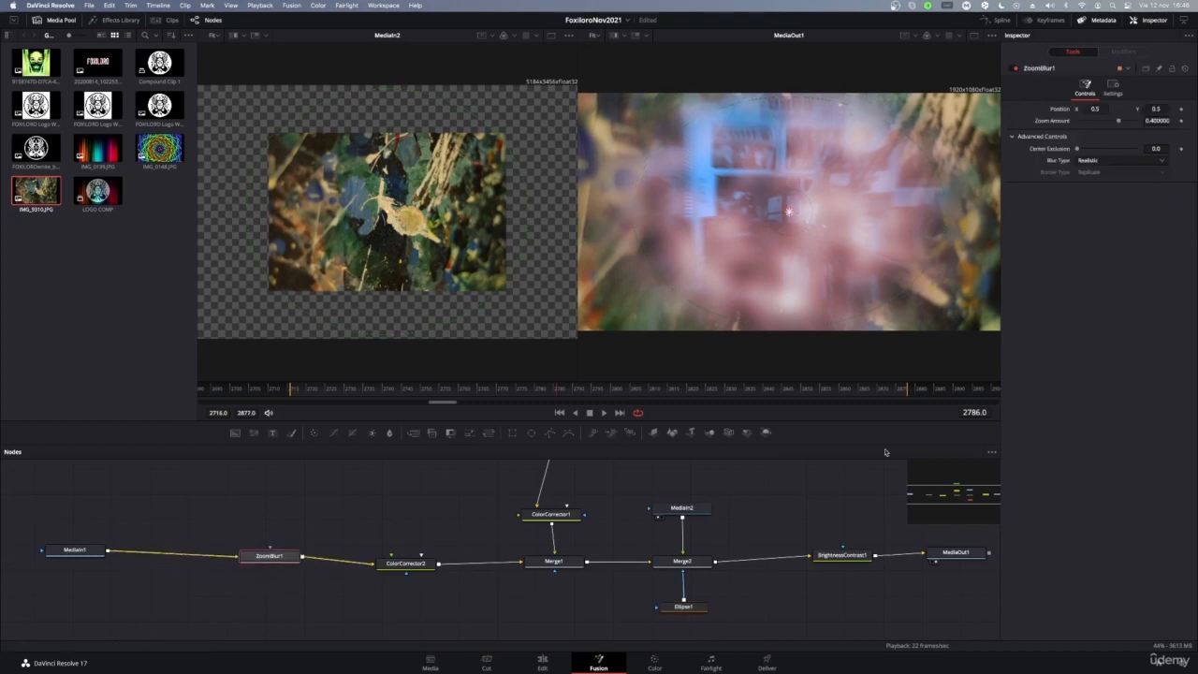
pyautogui.moveTo(950, 494); pyautogui.dragTo(954, 527)
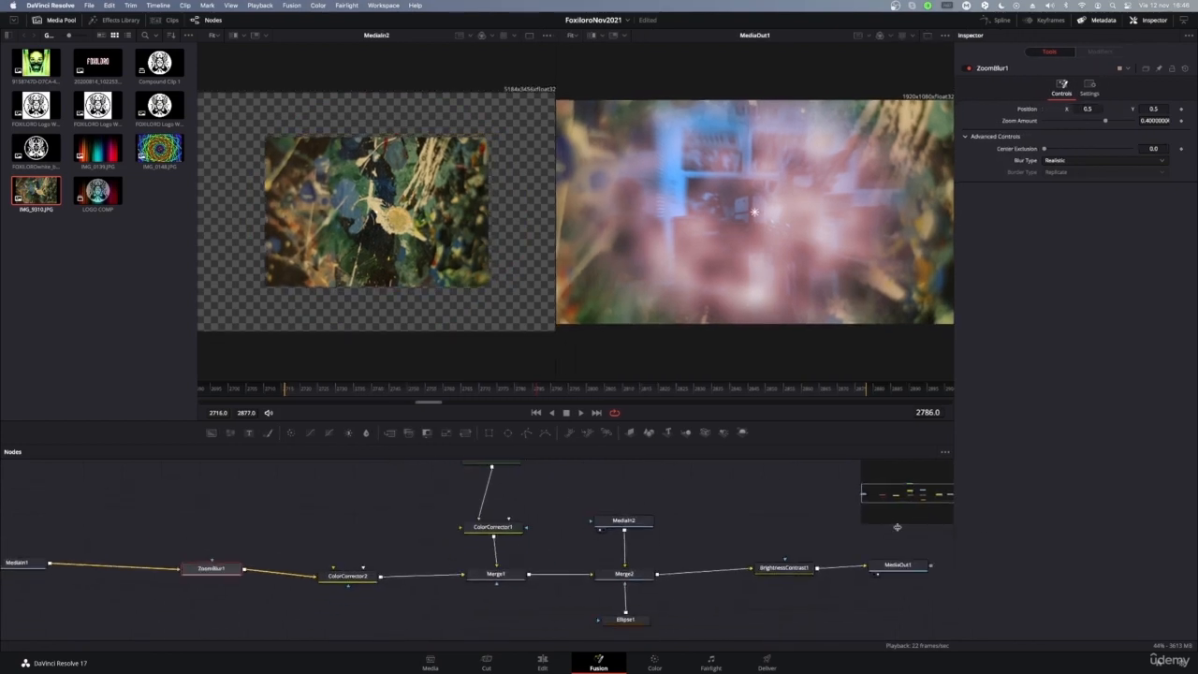
pyautogui.moveTo(884, 493); pyautogui.dragTo(896, 495)
pyautogui.moveTo(330, 559); pyautogui.dragTo(296, 554)
pyautogui.moveTo(412, 519); pyautogui.dragTo(409, 553)
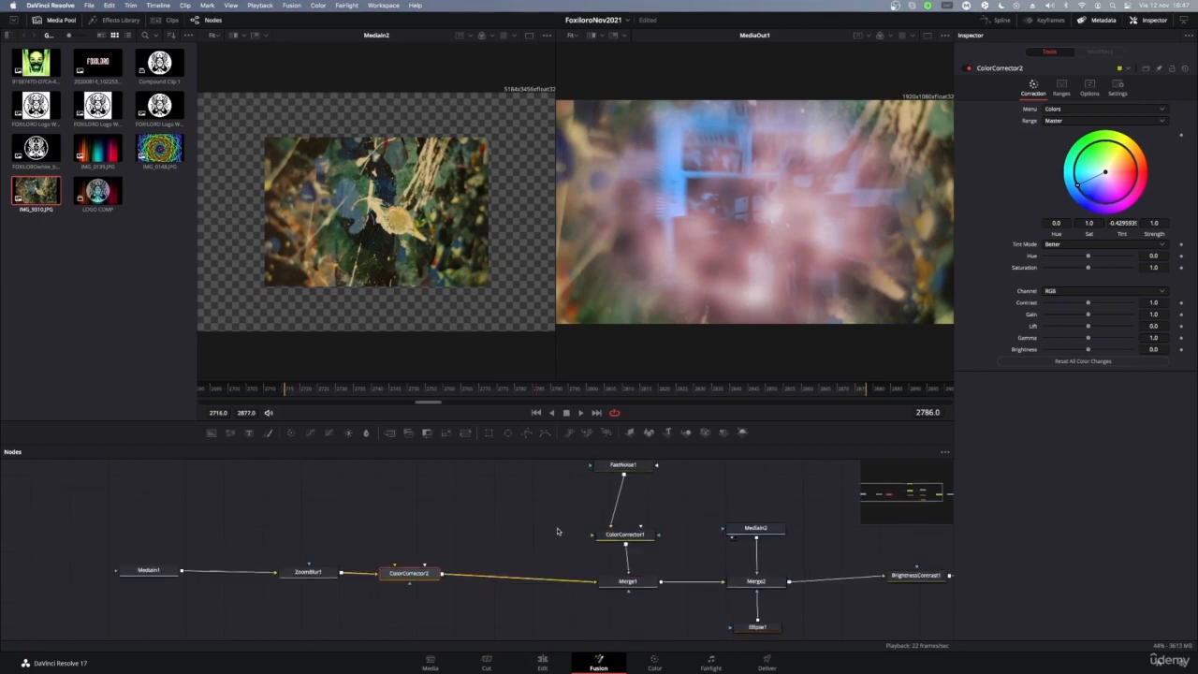
# Move the FastNoise1, ColorCorrector1 and Merge1 branch closer to ColorCorrector2, and select the MediaIn2, Merge2 and Ellipse1 group
pyautogui.scroll(2, 554, 525)
pyautogui.moveTo(550, 503); pyautogui.dragTo(525, 607)
pyautogui.scroll(-3, 679, 506)
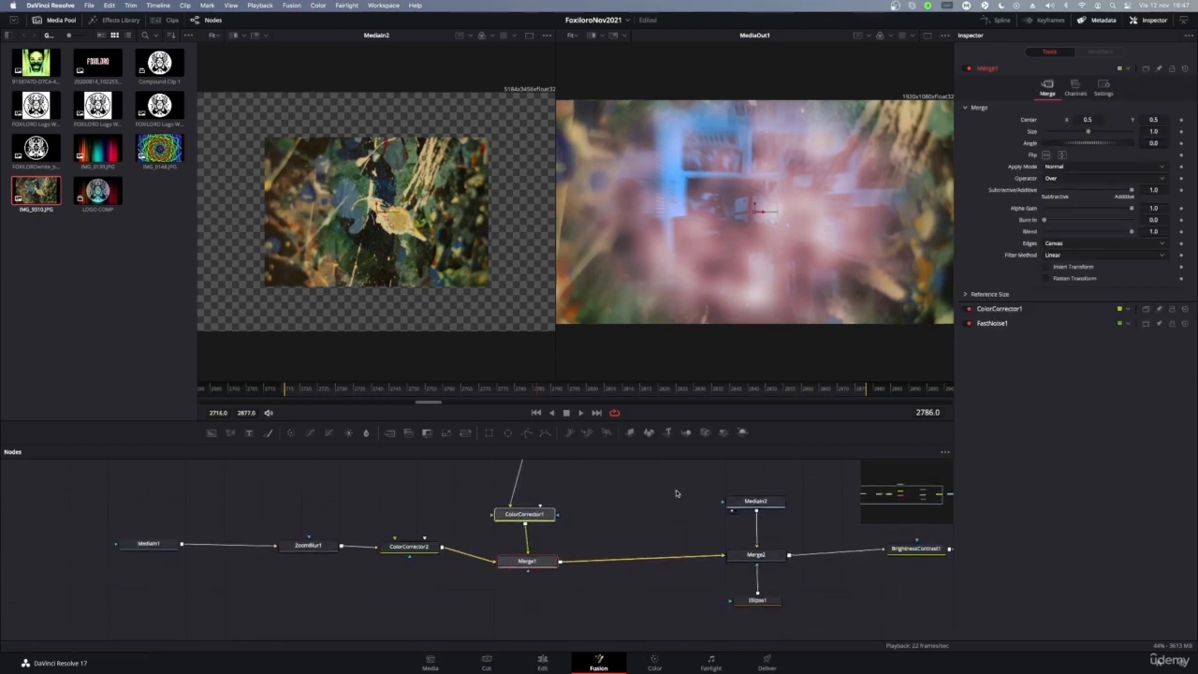
pyautogui.moveTo(674, 469); pyautogui.dragTo(803, 640)
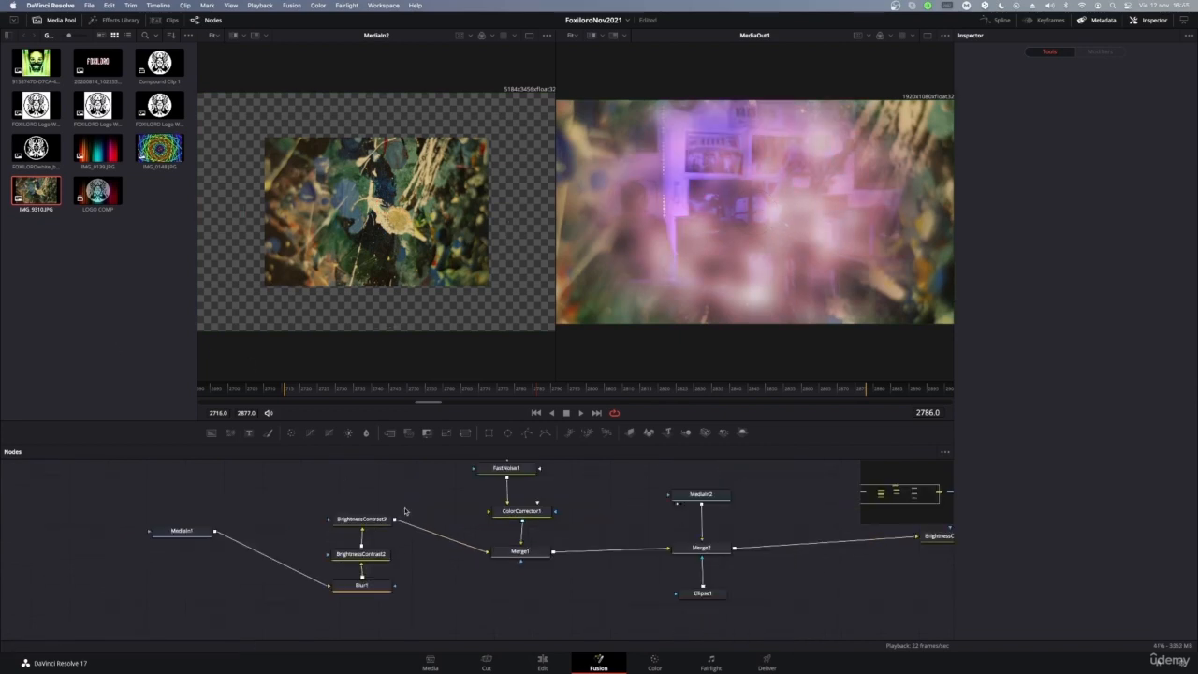
# Set the gain of BrightnessContrast3 to 3.02 and the gamma of BrightnessContrast2 to 0.62
pyautogui.moveTo(272, 488); pyautogui.dragTo(439, 619)
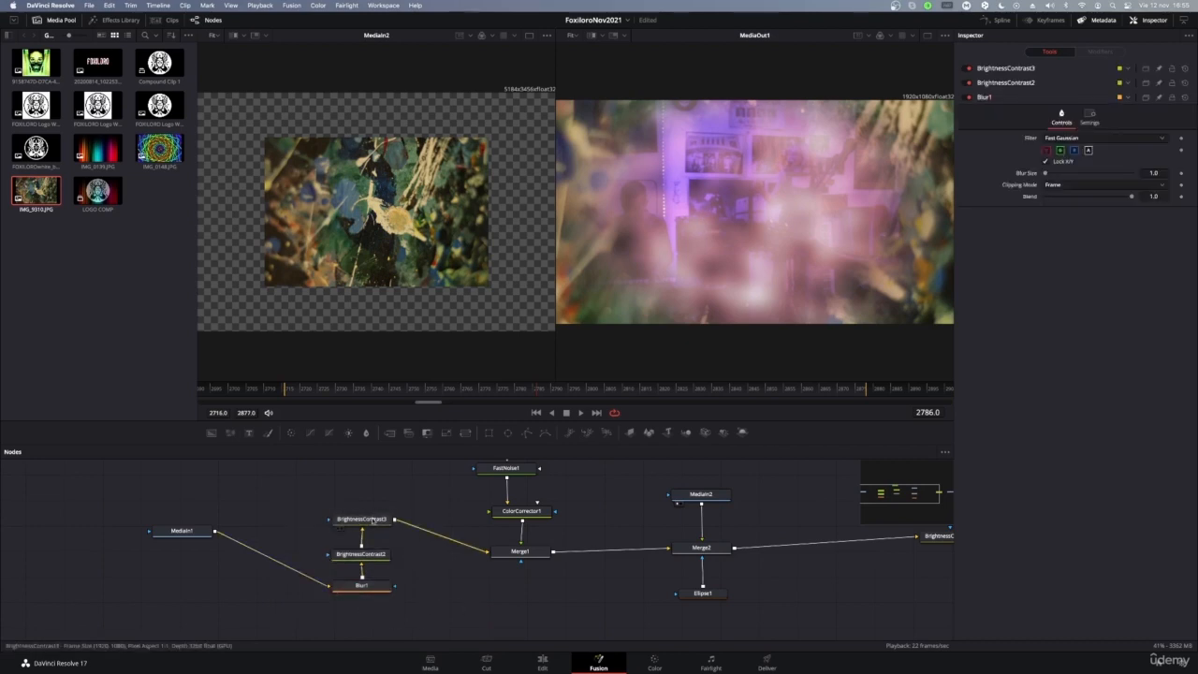
pyautogui.click(373, 521)
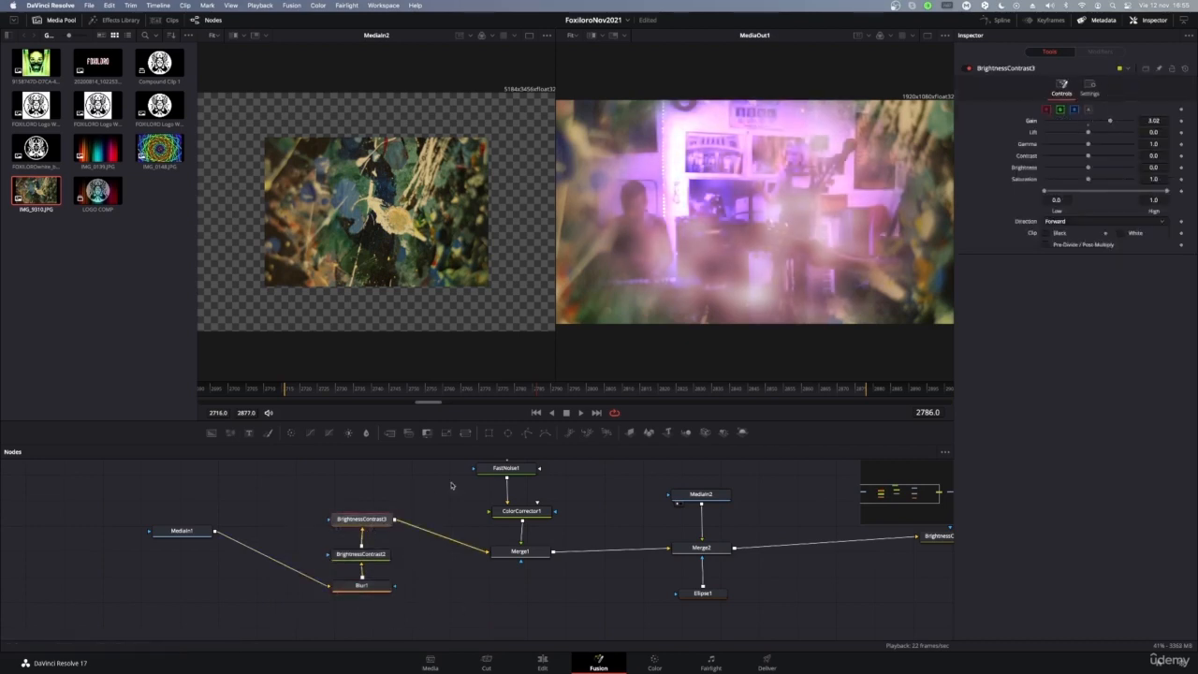
pyautogui.click(380, 554)
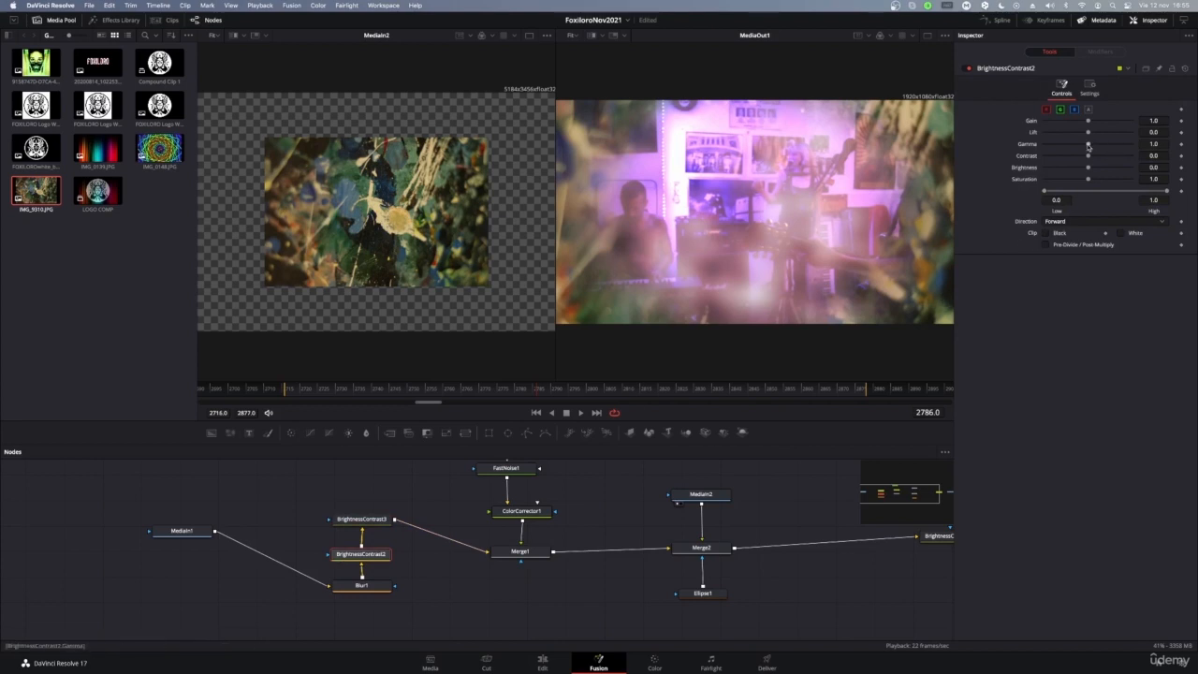
pyautogui.moveTo(1088, 146)
pyautogui.mouseDown()
pyautogui.moveTo(1110, 145)
pyautogui.moveTo(1071, 158)
pyautogui.mouseUp()
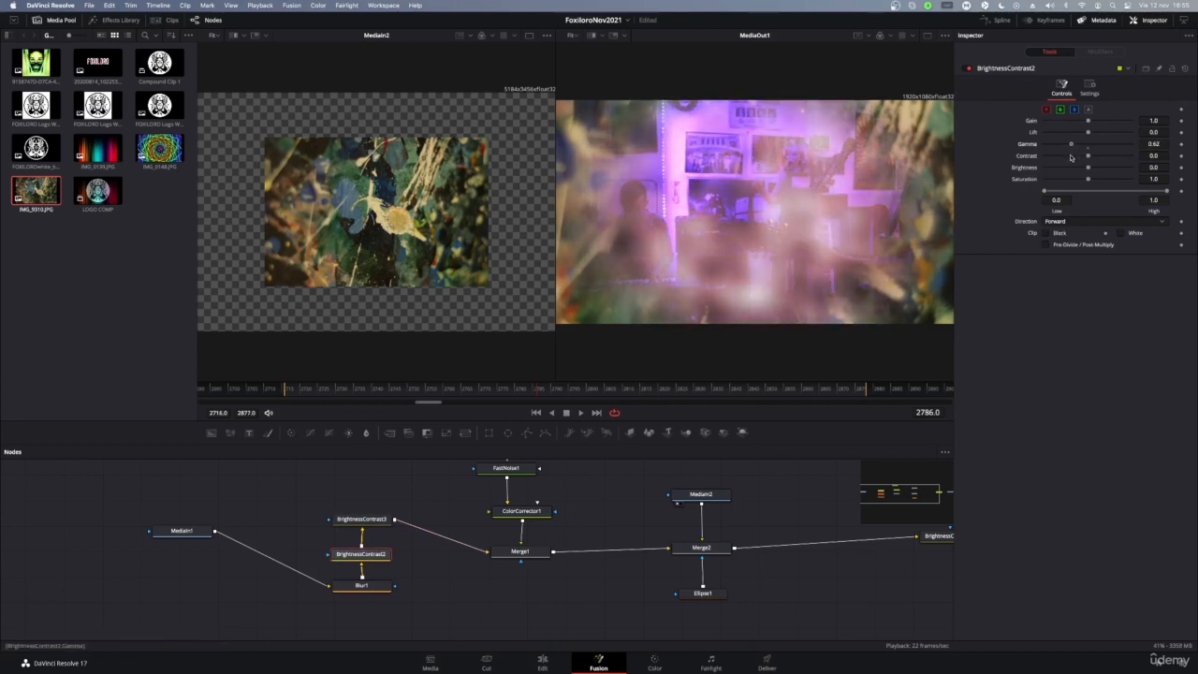
# Try a blur size of 27.5 on Blur1 and bring it back down
pyautogui.click(363, 587)
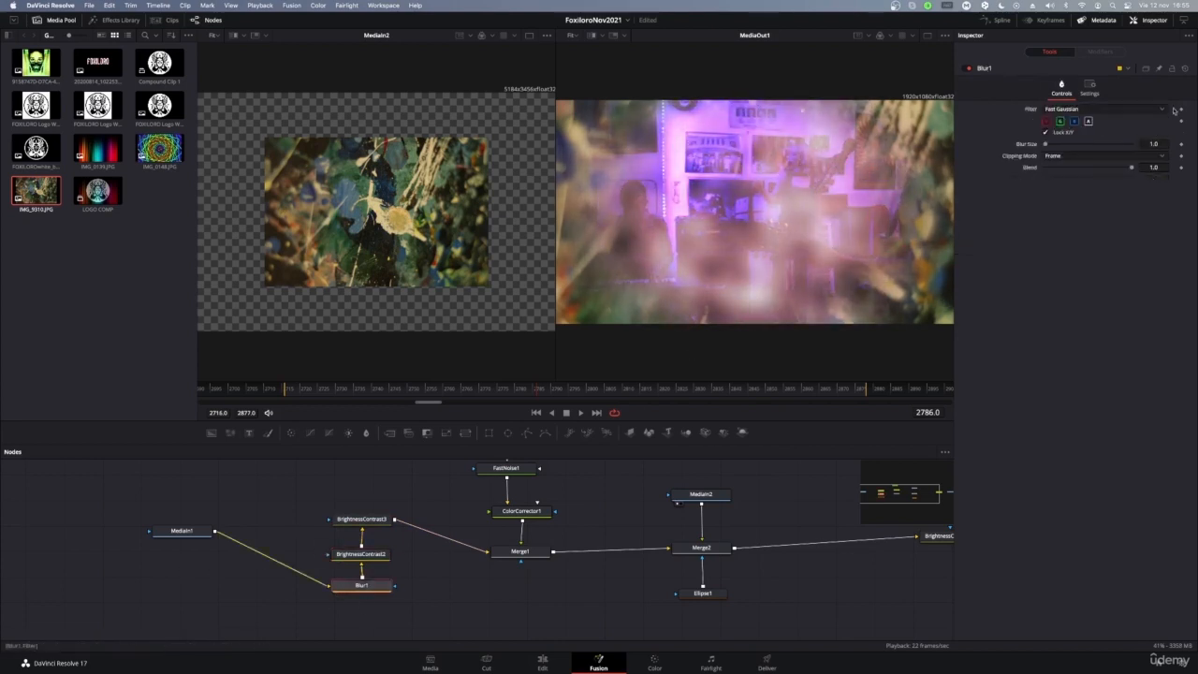
pyautogui.moveTo(1046, 145); pyautogui.dragTo(1042, 145)
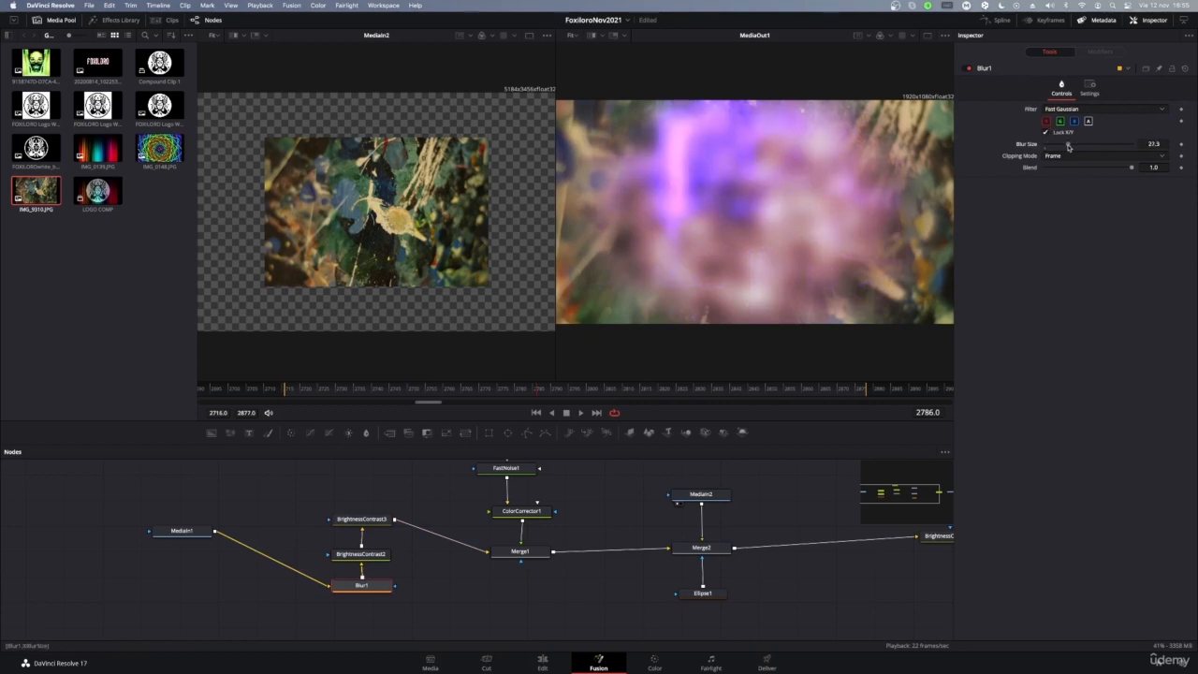
# Examine how MediaIn1, the Blur1 and BrightnessContrast chain, the FastNoise1 branch, Merge1 and Merge2 follow one another in the node graph
pyautogui.click(199, 530)
pyautogui.click(519, 551)
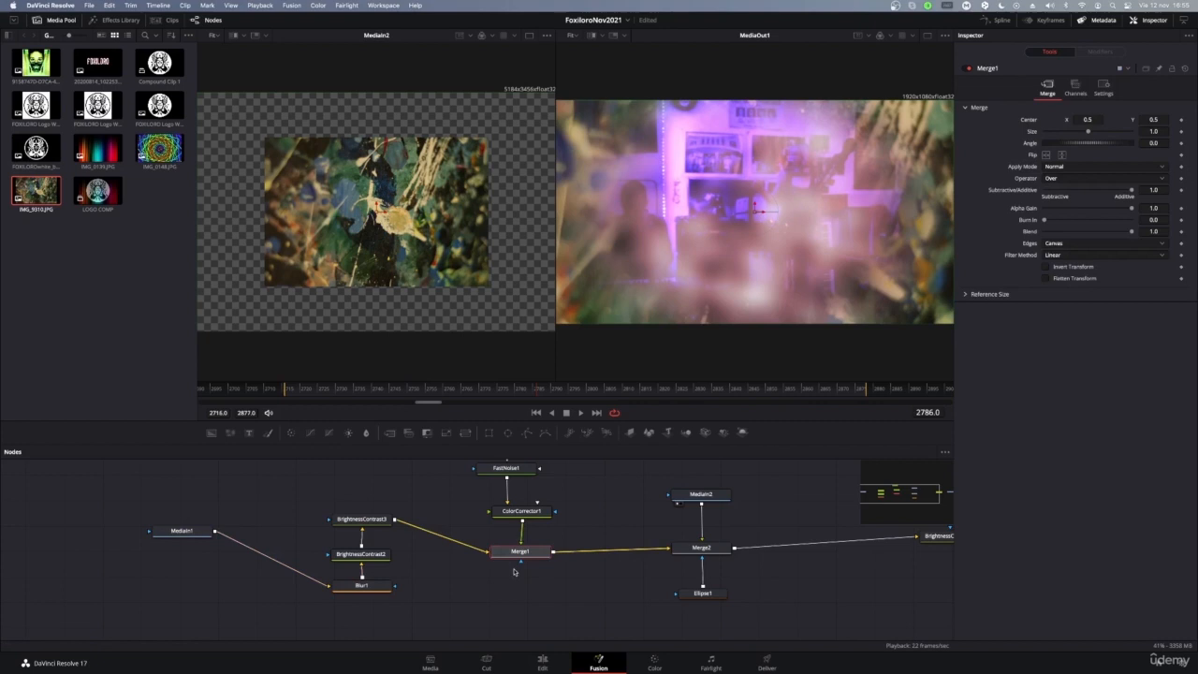
pyautogui.click(513, 474)
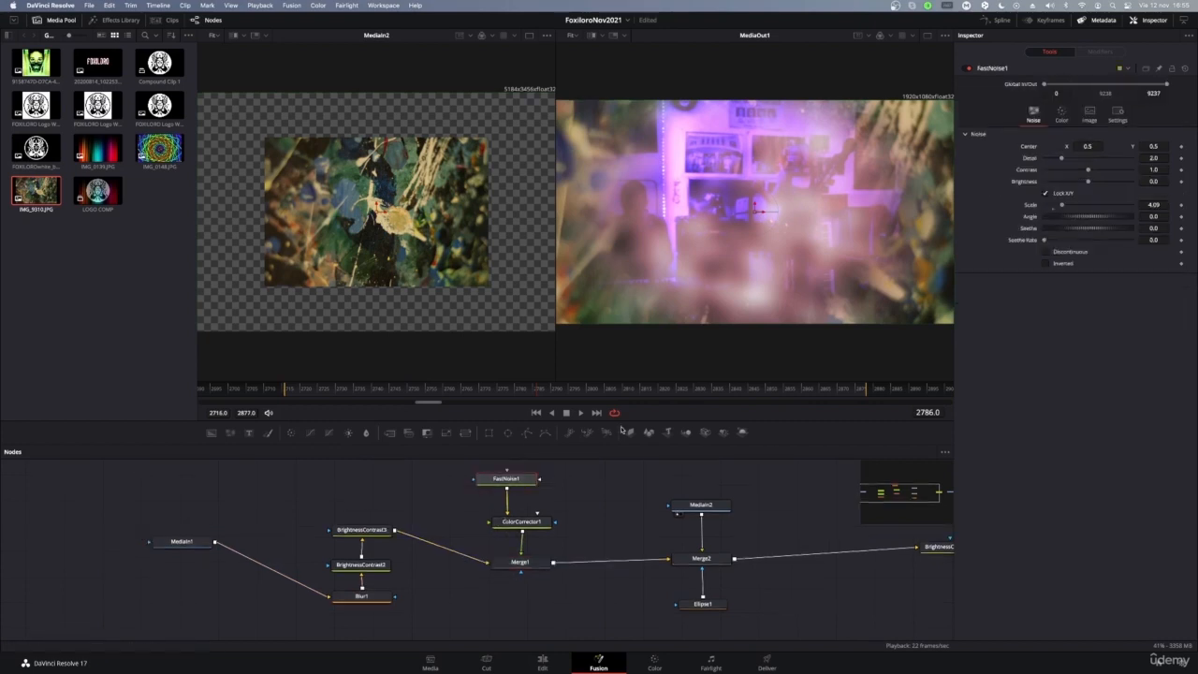
pyautogui.click(702, 559)
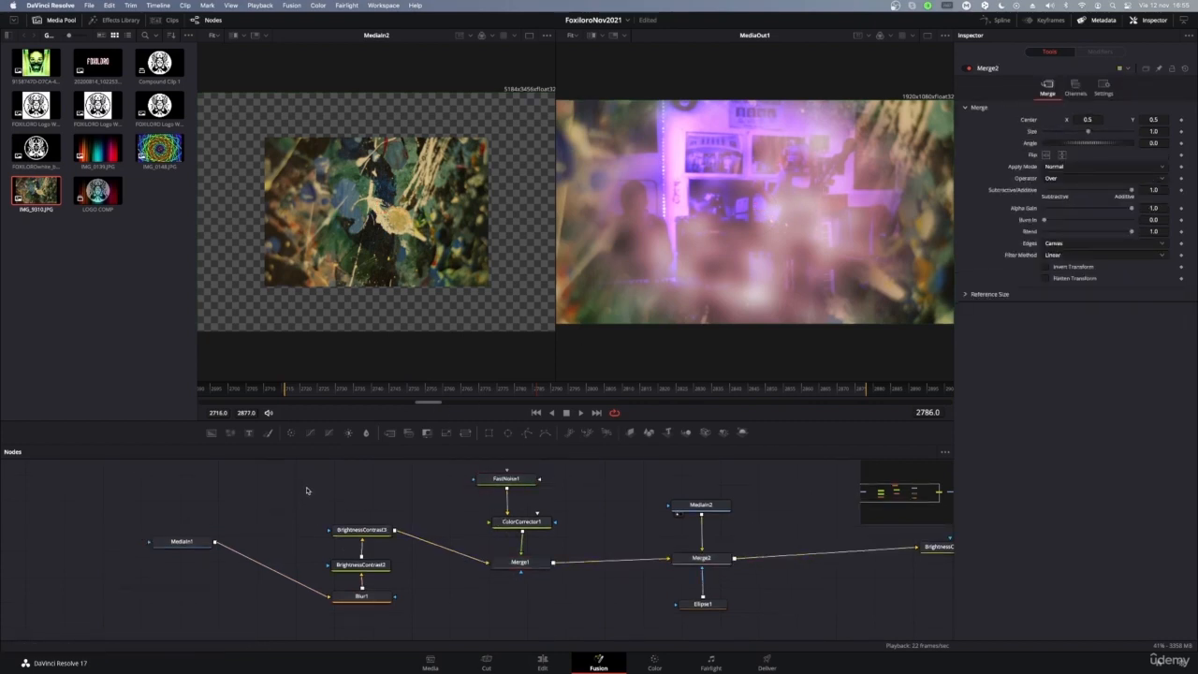
pyautogui.moveTo(305, 460); pyautogui.dragTo(428, 616)
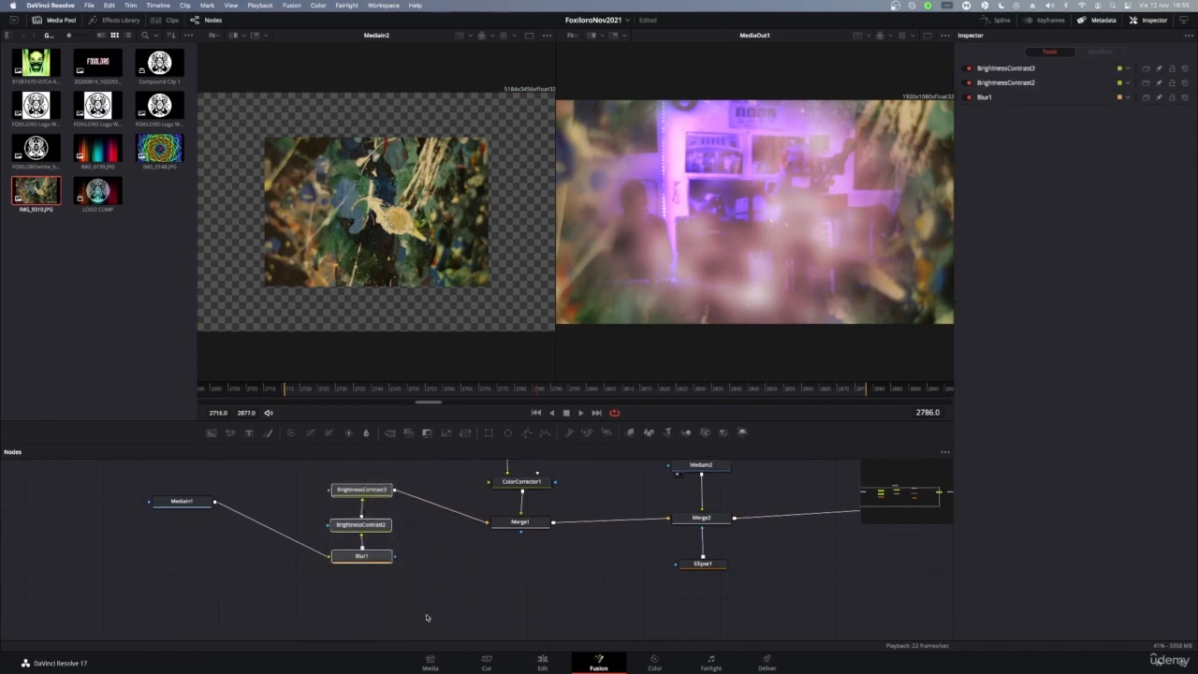
pyautogui.scroll(5, 426, 618)
pyautogui.scroll(-5, 426, 617)
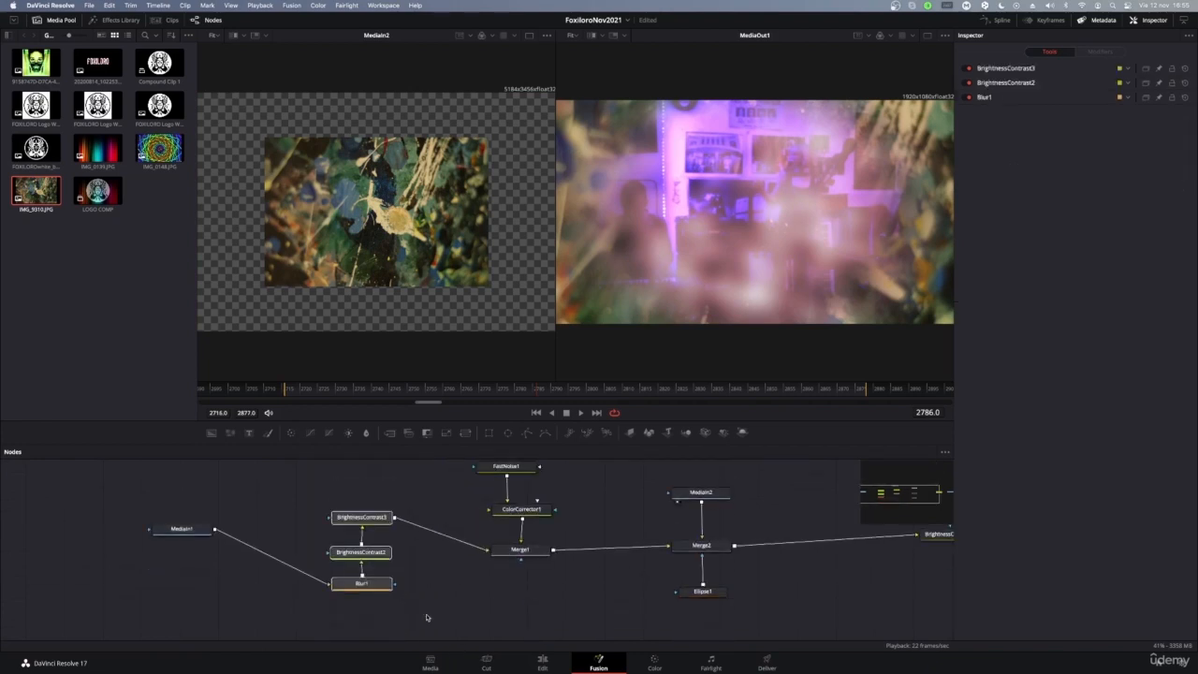
# Add an Underlay around the selected BrightnessContrast3, BrightnessContrast2 and Blur1 nodes and select it together with them
pyautogui.hotkey('shift', 'space')
pyautogui.write('Un')
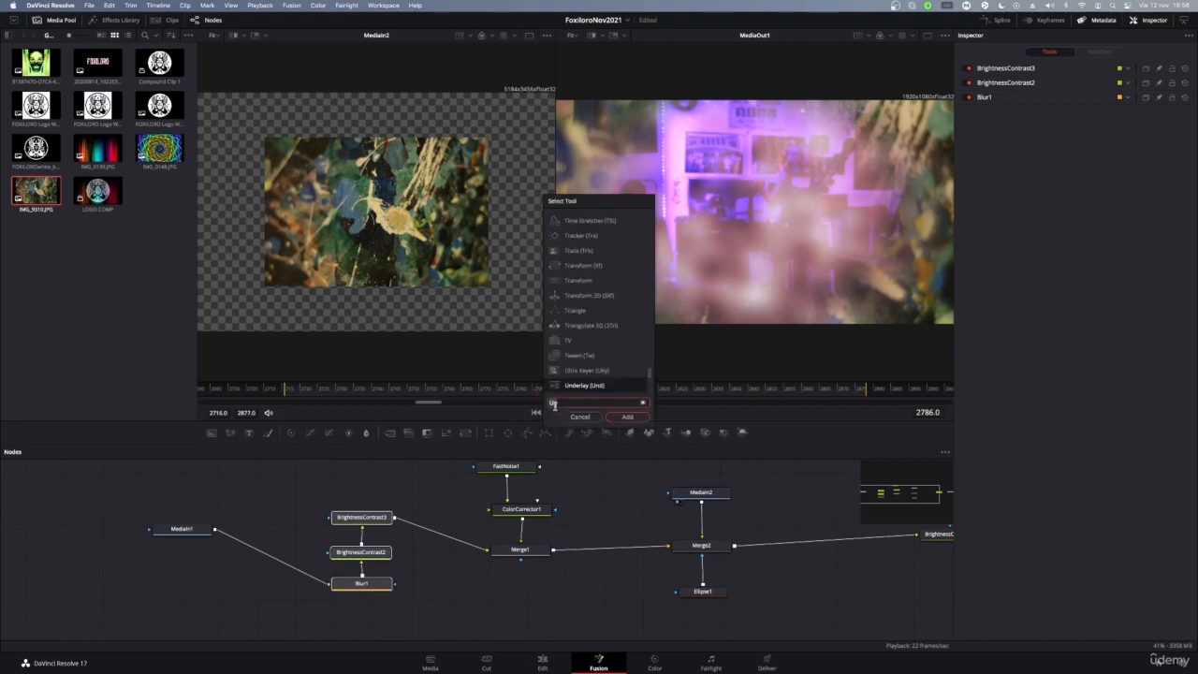
pyautogui.write('derlay')
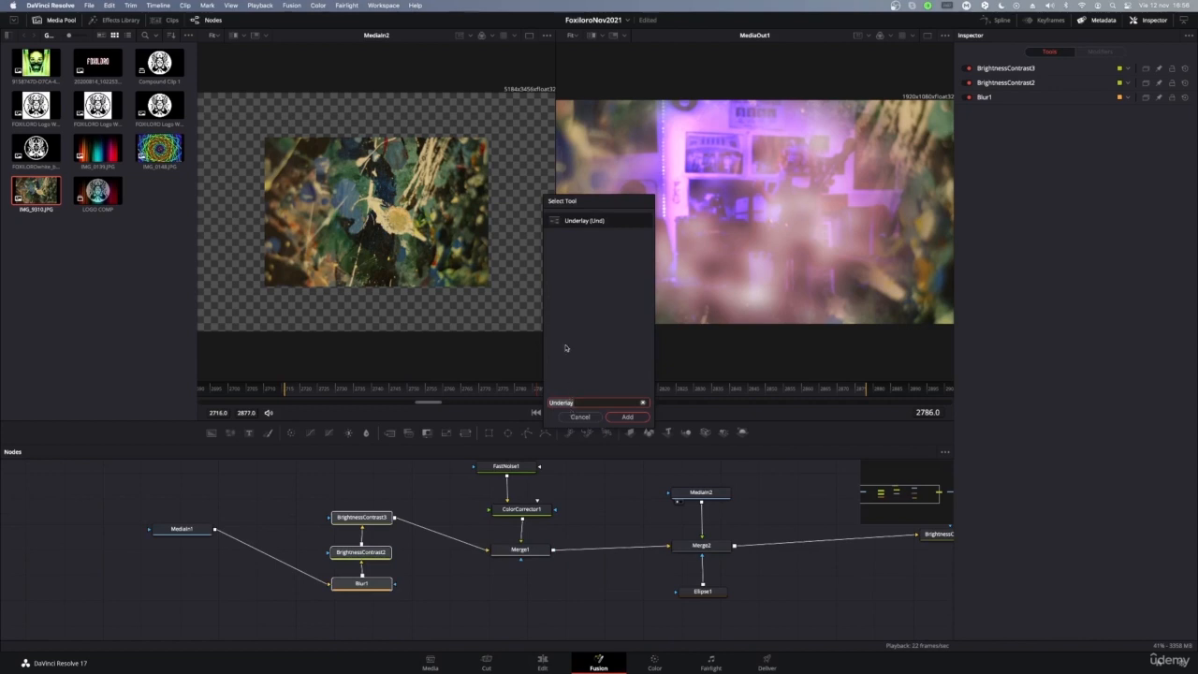
pyautogui.click(627, 418)
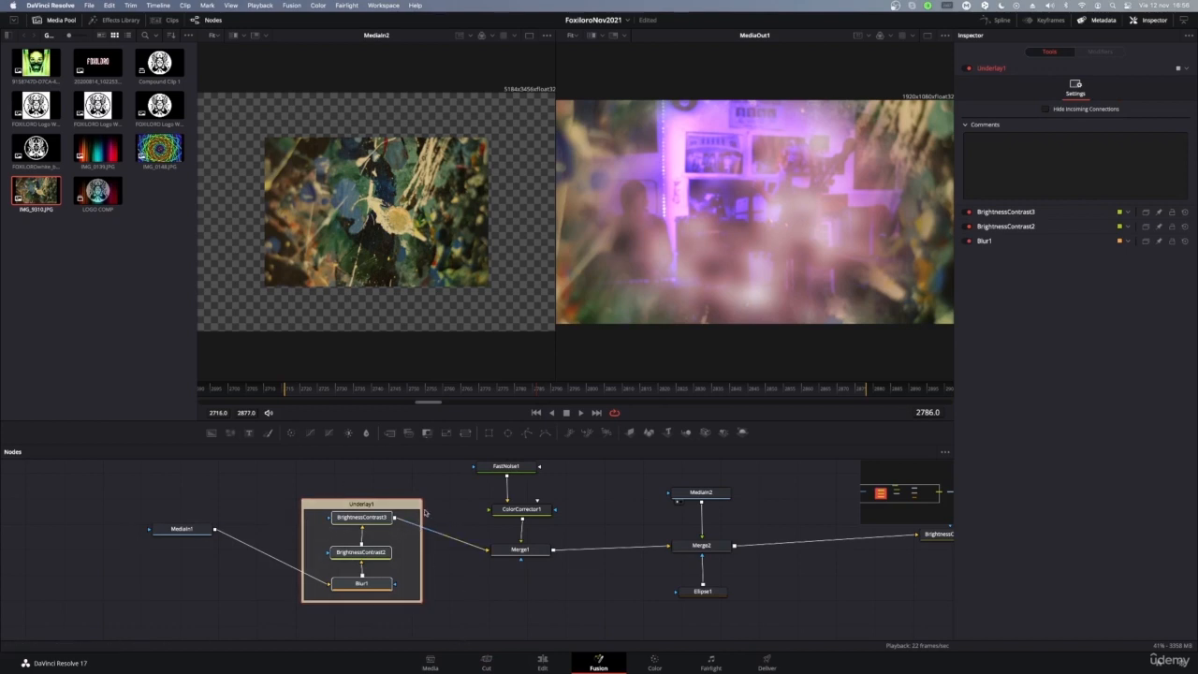
pyautogui.click(475, 610)
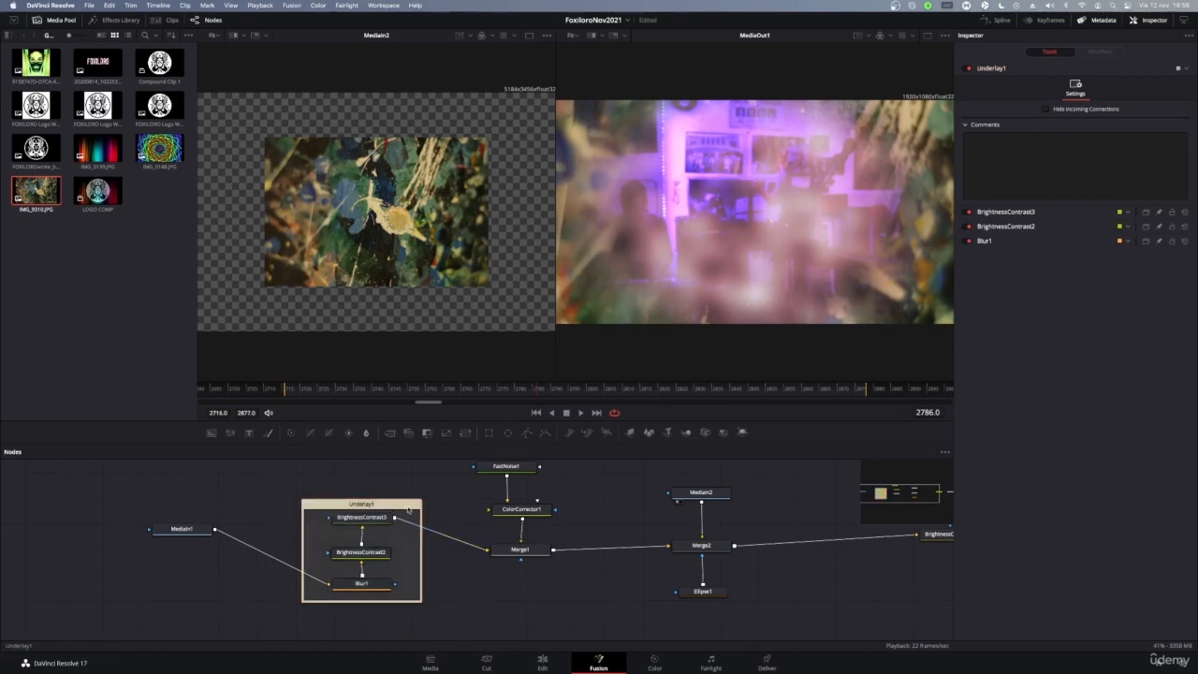
pyautogui.click(415, 536)
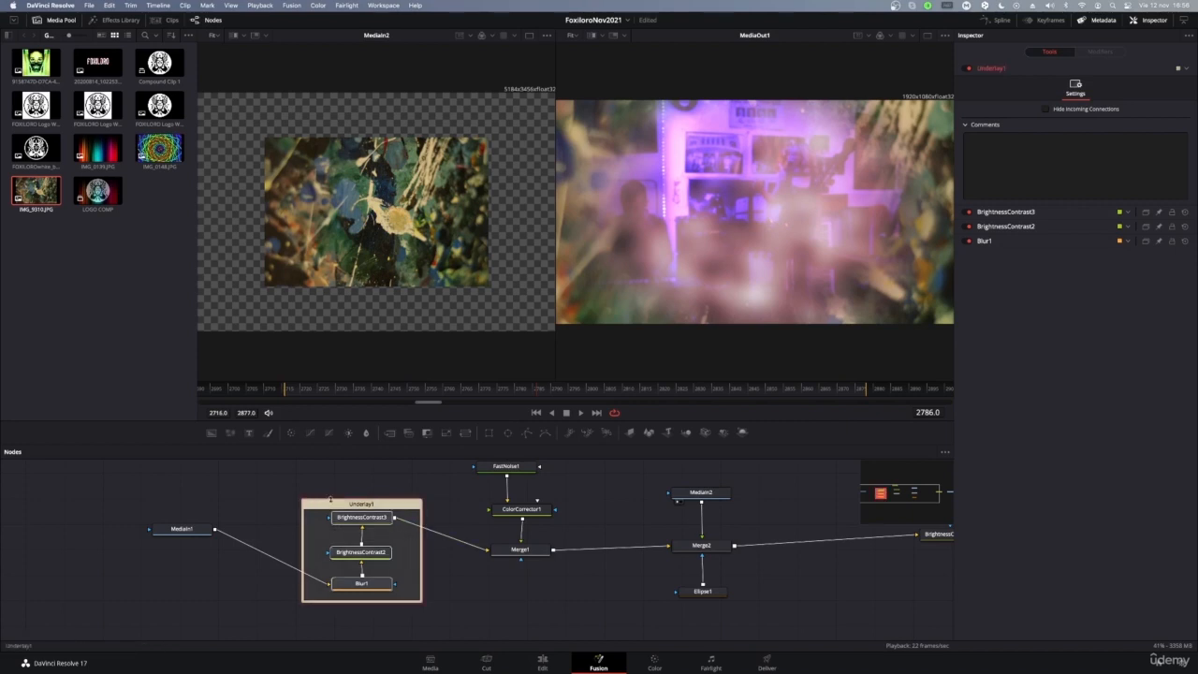
# Rename the underlay as FX, skipping the renames of its three nodes, and move it with its nodes slightly up towards MediaIn1
pyautogui.rightClick(324, 505)
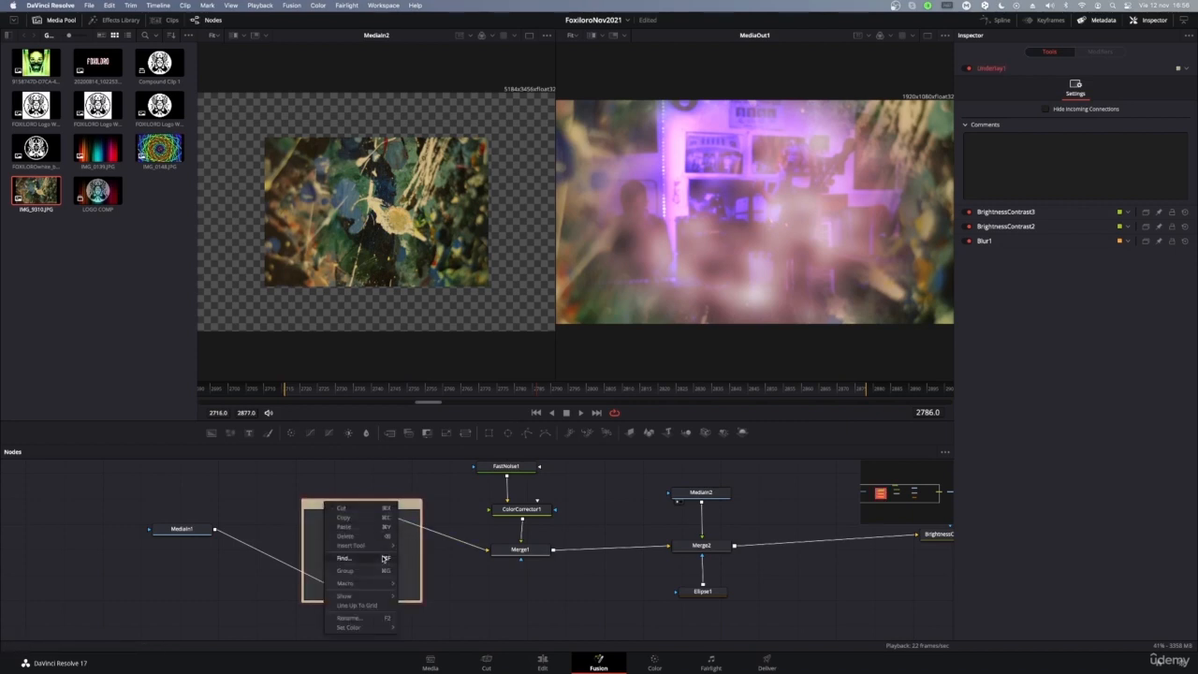
pyautogui.click(377, 619)
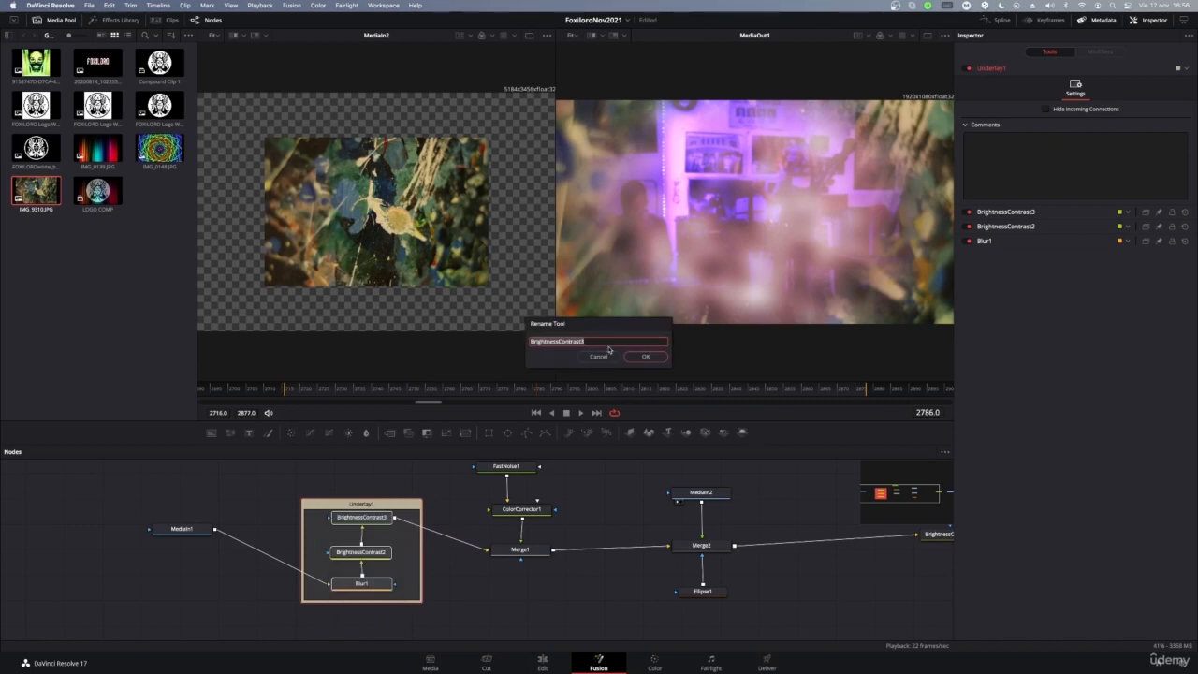
pyautogui.press('BackSpace')
pyautogui.write('2')
pyautogui.click(599, 357)
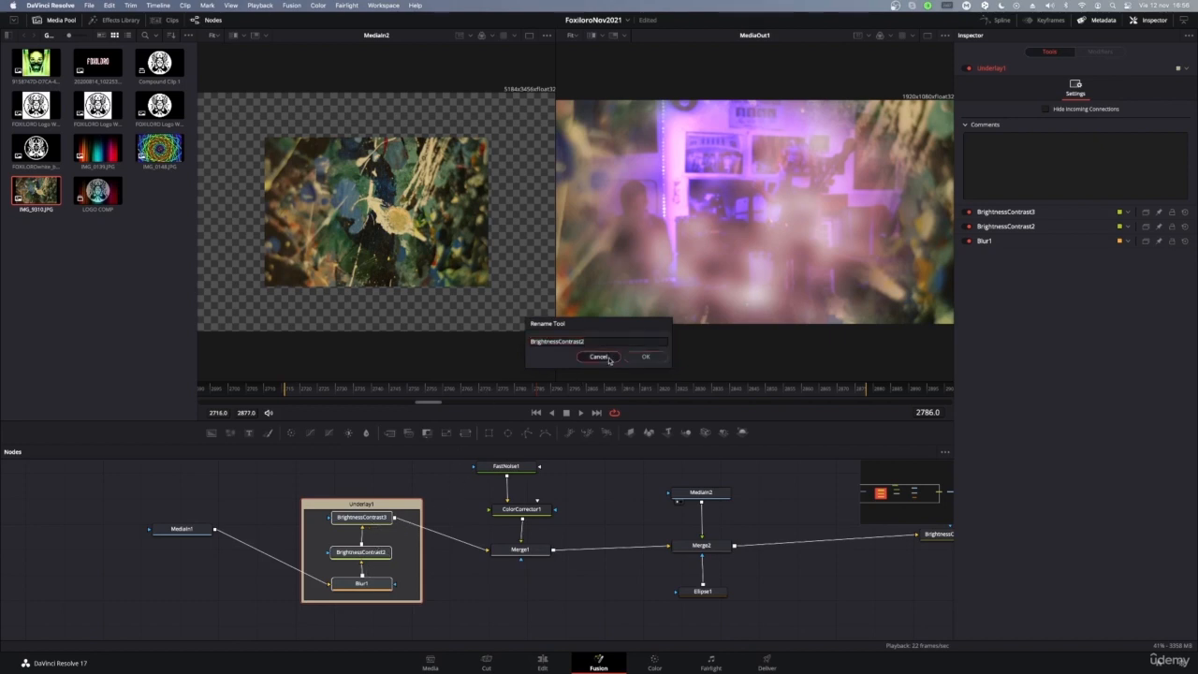
pyautogui.click(607, 357)
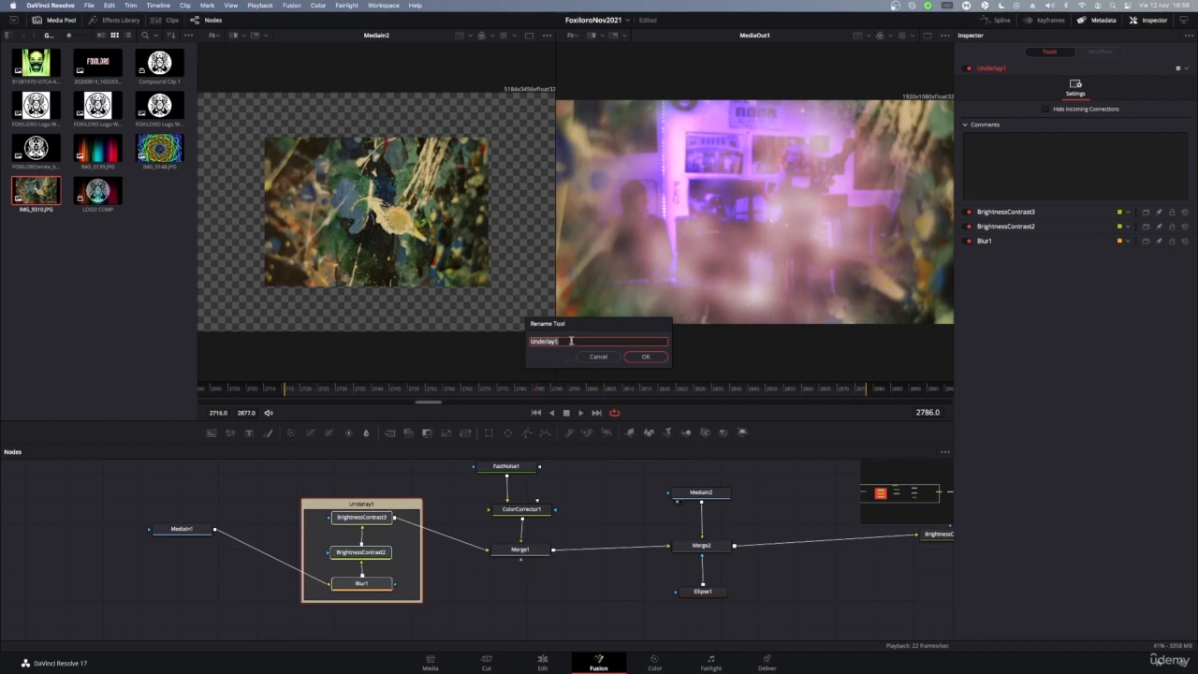
pyautogui.press('BackSpace')
pyautogui.write('X')
pyautogui.press('Return')
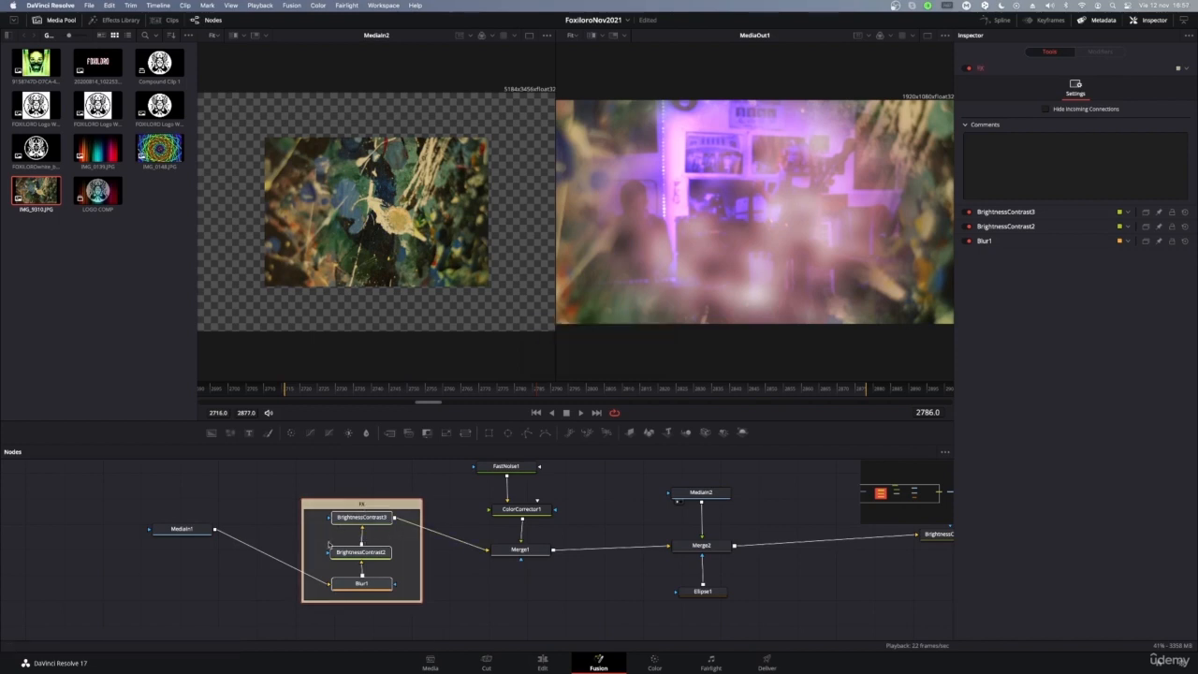
pyautogui.moveTo(348, 506)
pyautogui.mouseDown()
pyautogui.moveTo(435, 591)
pyautogui.moveTo(656, 516)
pyautogui.moveTo(332, 506)
pyautogui.moveTo(717, 529)
pyautogui.moveTo(227, 467)
pyautogui.moveTo(389, 487)
pyautogui.moveTo(338, 485)
pyautogui.mouseUp()
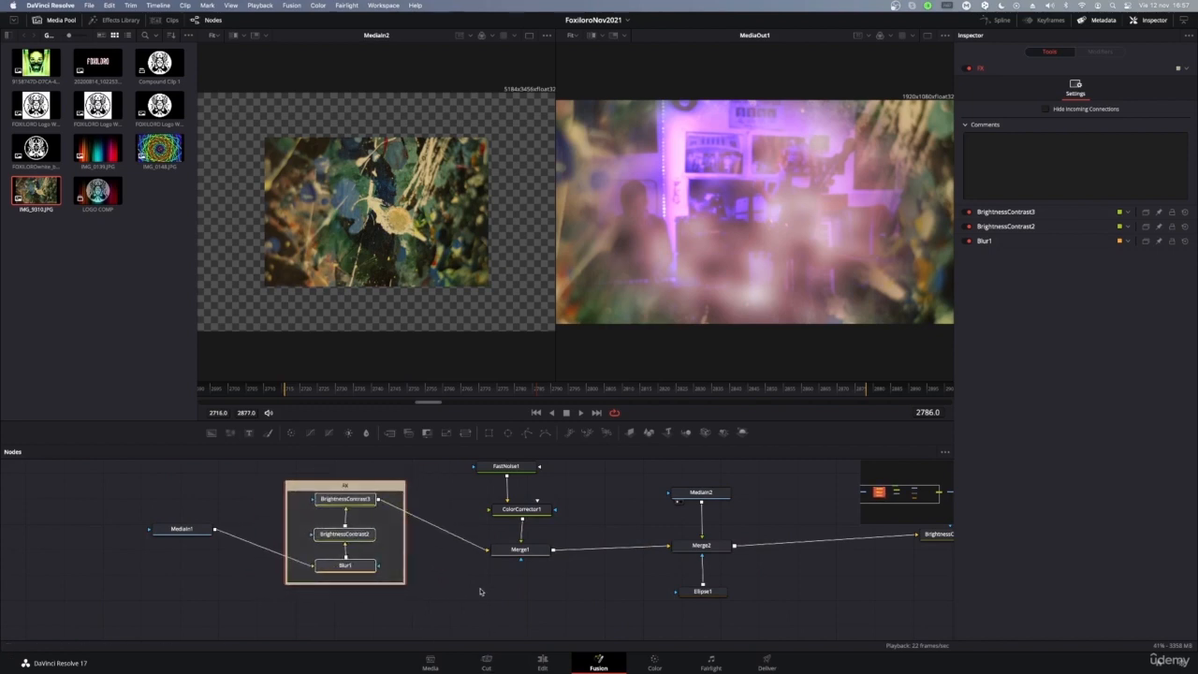
pyautogui.click(504, 618)
# Move BrightnessContrast3, BrightnessContrast2 and Blur1 out of the FX underlay to the space below it, and select the empty underlay
pyautogui.click(361, 500)
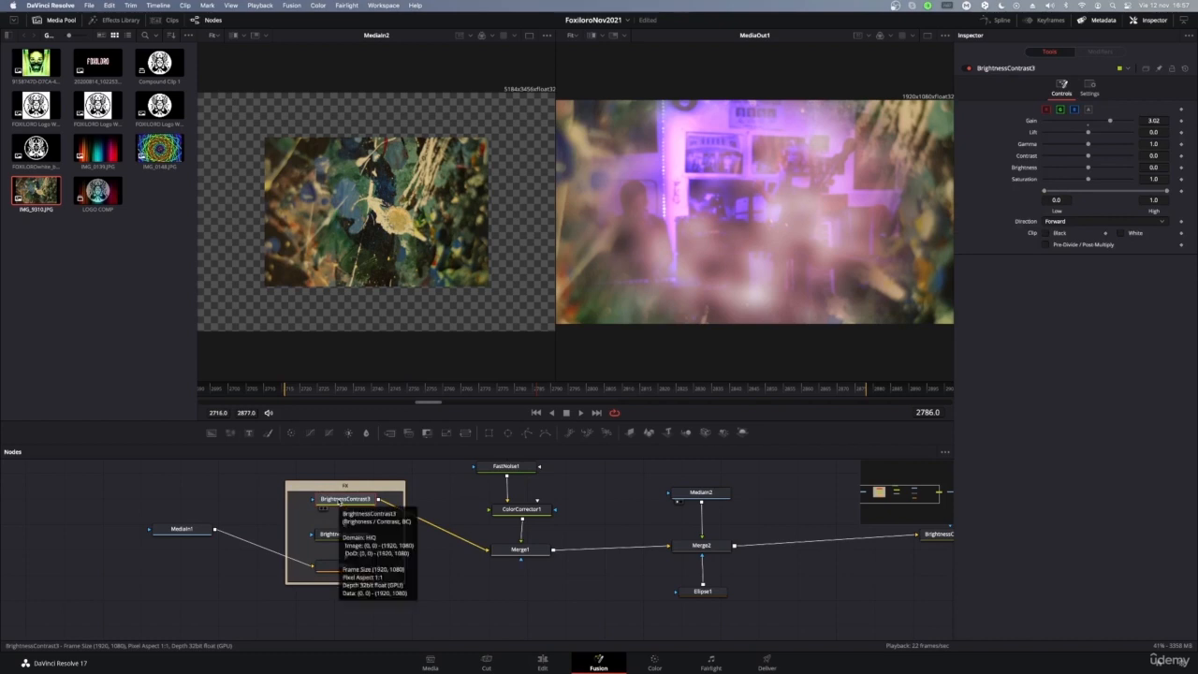
pyautogui.moveTo(341, 503); pyautogui.dragTo(455, 614)
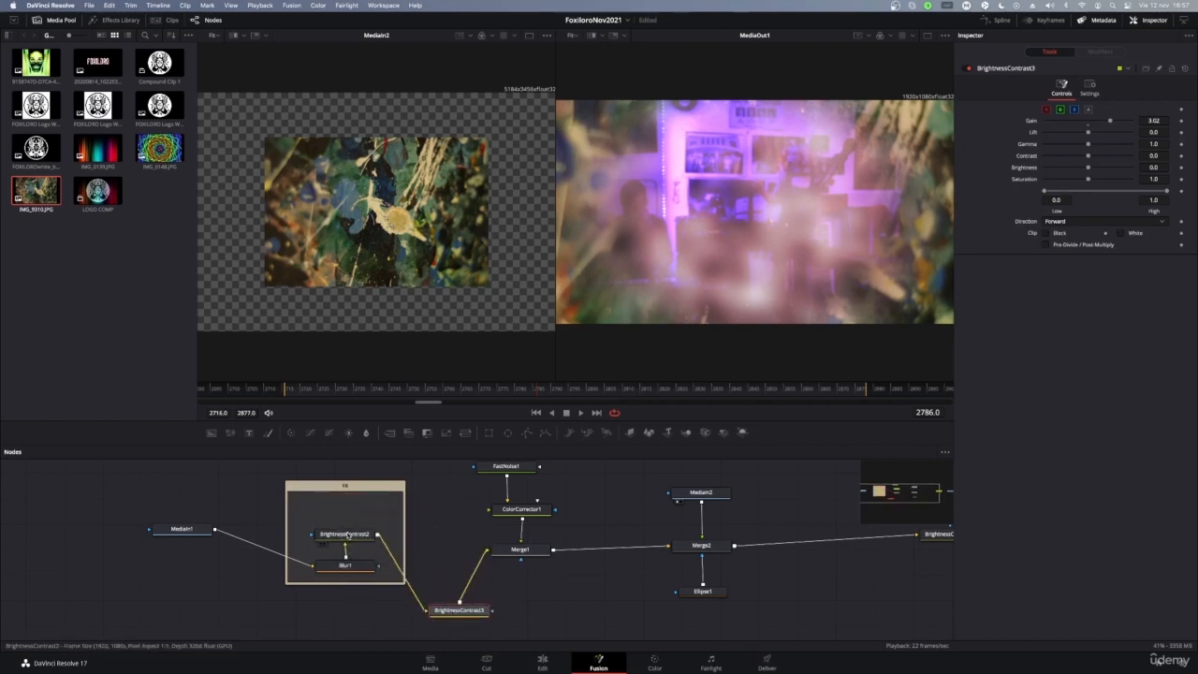
pyautogui.moveTo(347, 535); pyautogui.dragTo(401, 618)
pyautogui.moveTo(346, 565); pyautogui.dragTo(285, 629)
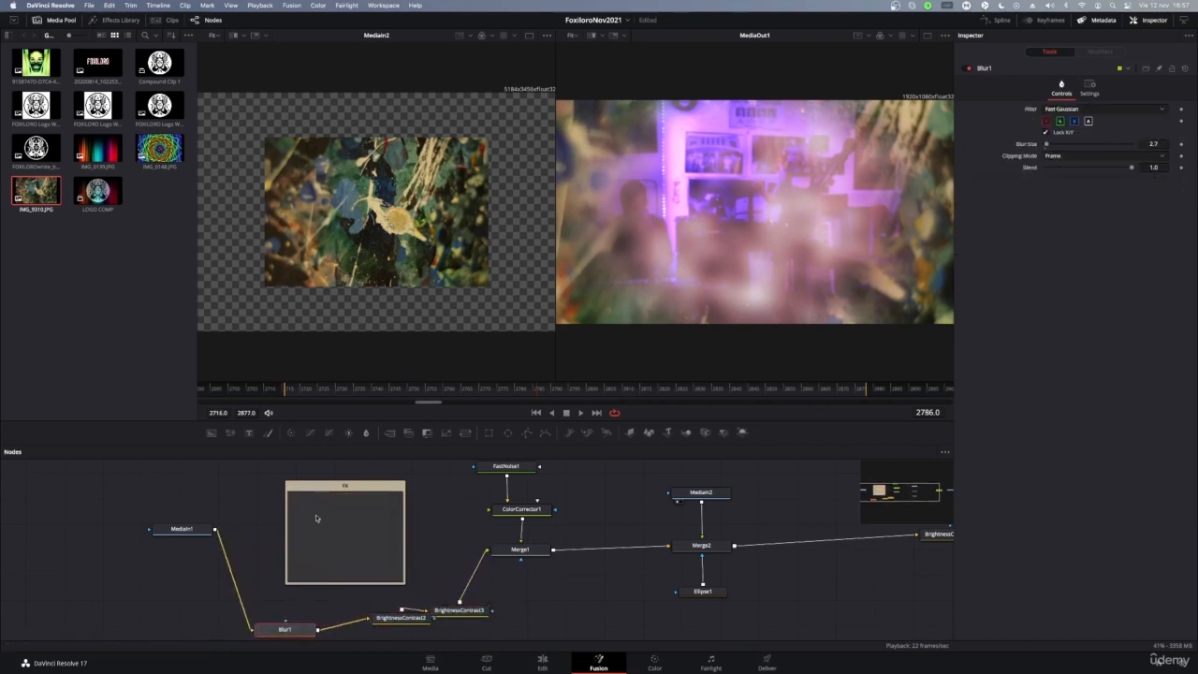
pyautogui.click(326, 486)
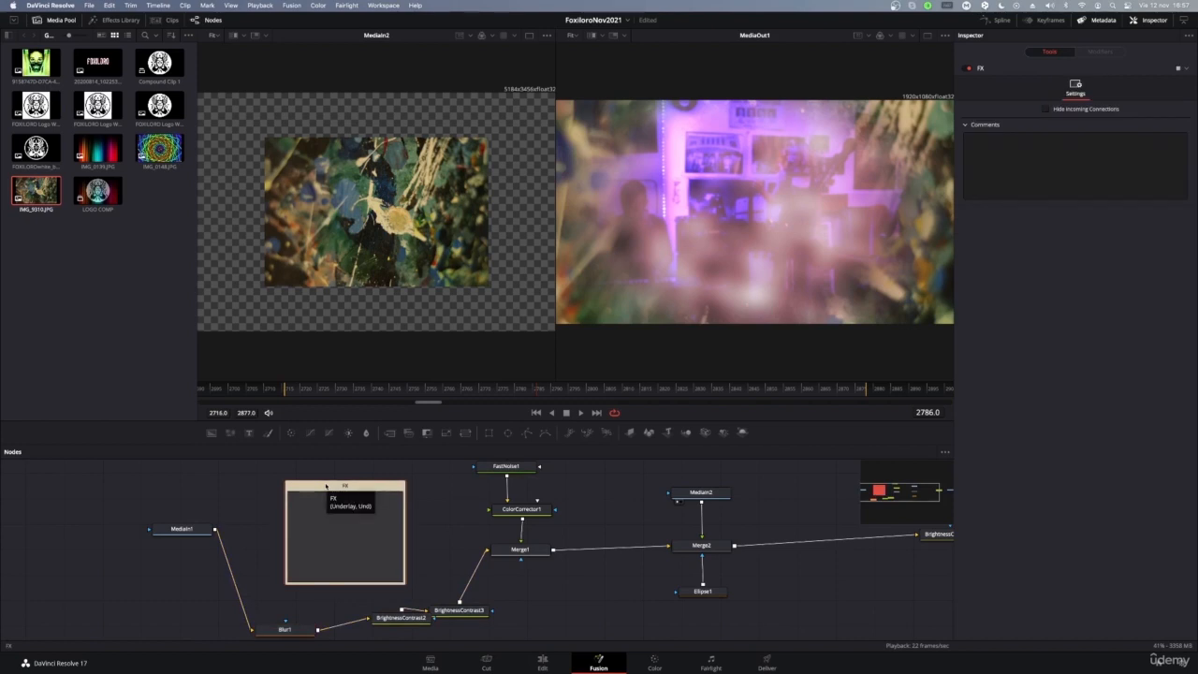
# Stack Blur1, BrightnessContrast2 and BrightnessContrast3 closely inside the FX underlay and enlarge the underlay slightly at its lower corner
pyautogui.moveTo(298, 631); pyautogui.dragTo(348, 557)
pyautogui.moveTo(398, 622); pyautogui.dragTo(346, 544)
pyautogui.moveTo(460, 611); pyautogui.dragTo(346, 513)
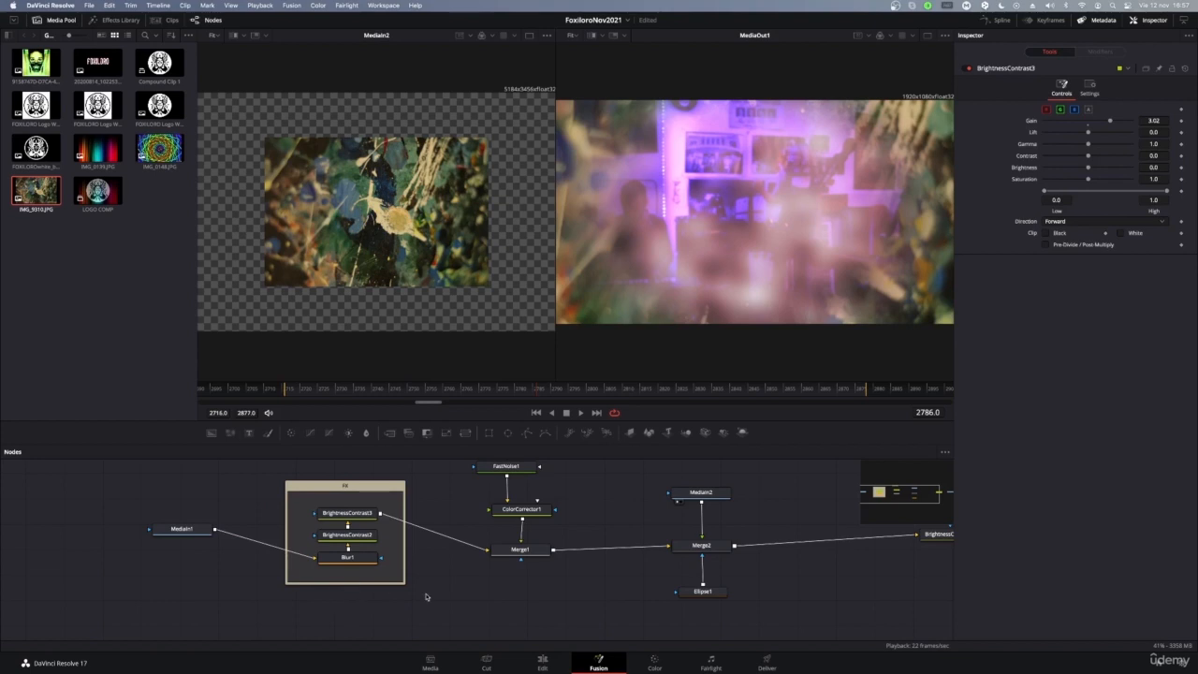
pyautogui.moveTo(407, 583)
pyautogui.mouseDown()
pyautogui.moveTo(418, 595)
pyautogui.moveTo(406, 589)
pyautogui.mouseUp()
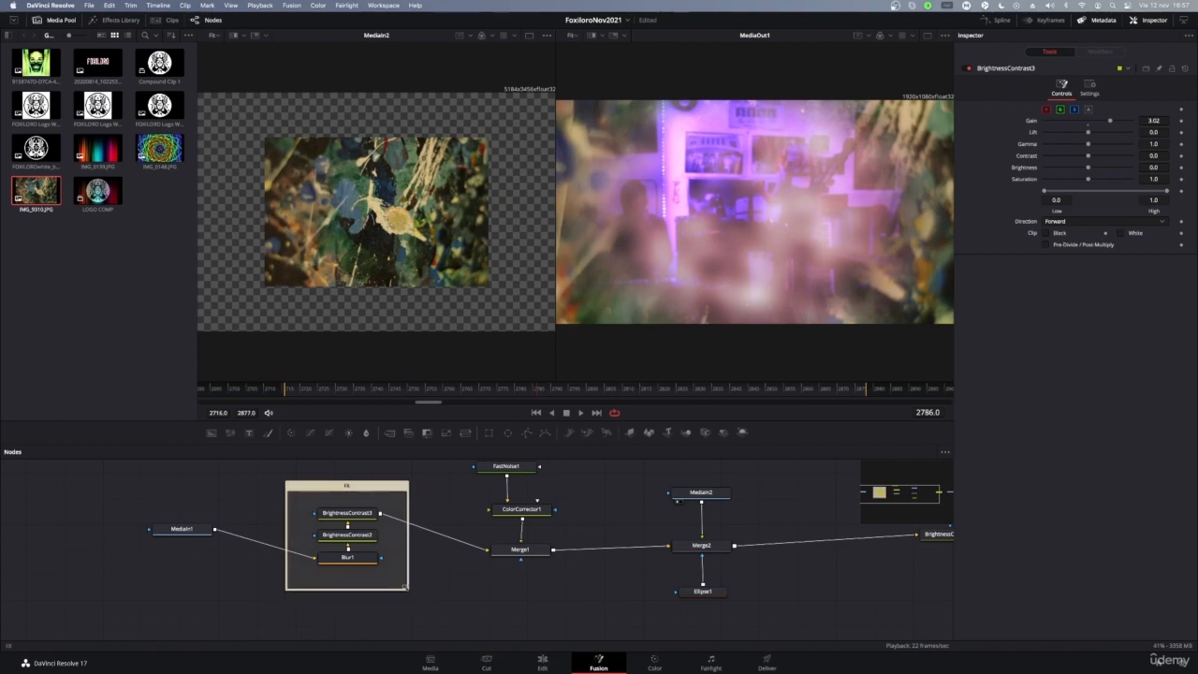
pyautogui.click(341, 513)
pyautogui.click(356, 539)
pyautogui.click(353, 559)
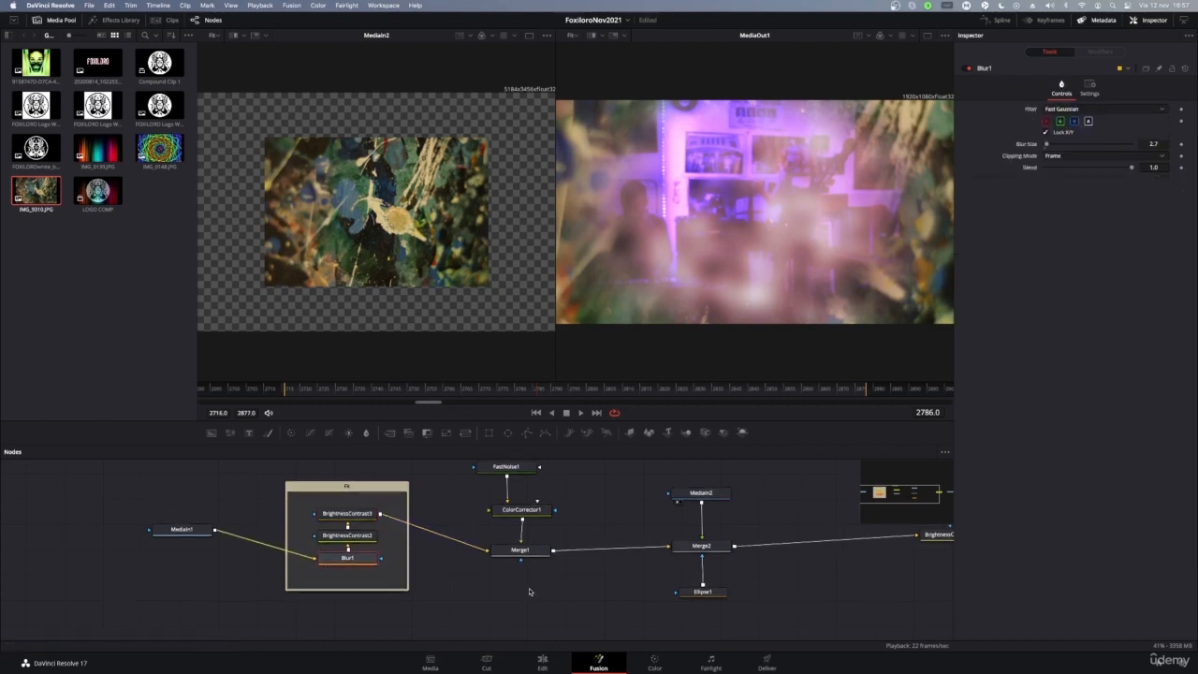
# Shift the FastNoise1, ColorCorrector1 and Merge1 nodes slightly towards the FX underlay, keeping them in a vertical branch
pyautogui.scroll(3, 530, 590)
pyautogui.scroll(-2, 531, 588)
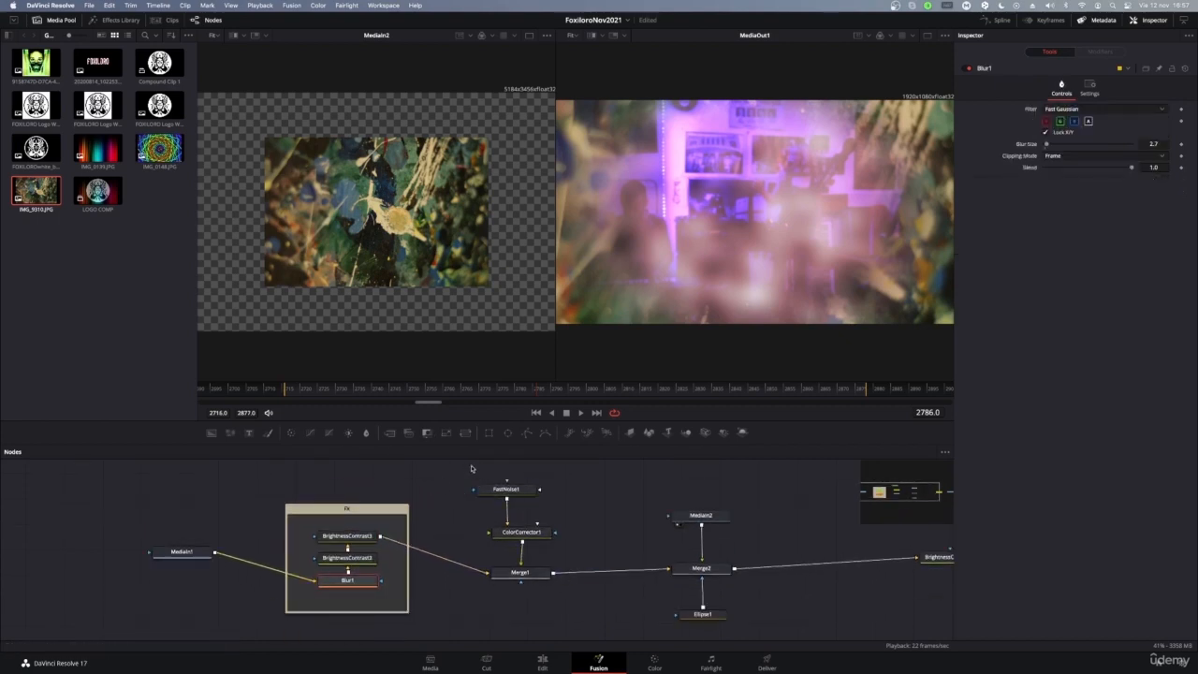
pyautogui.click(506, 490)
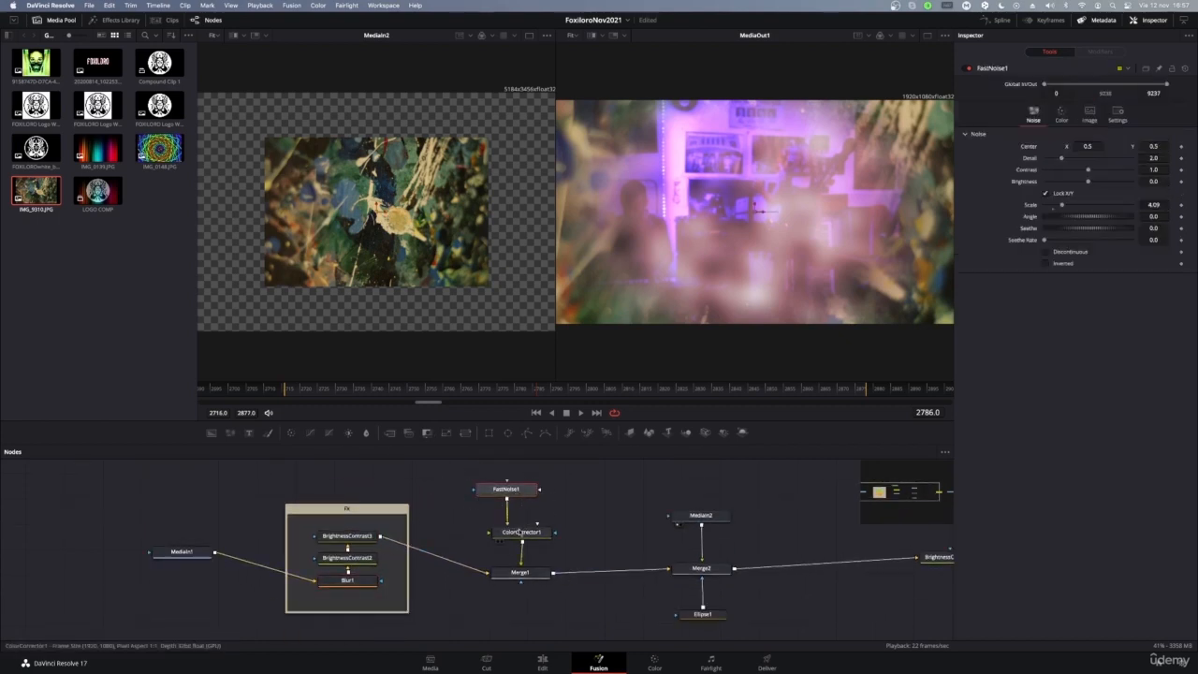
pyautogui.moveTo(520, 531); pyautogui.dragTo(511, 537)
pyautogui.moveTo(529, 580); pyautogui.dragTo(517, 586)
pyautogui.moveTo(519, 538); pyautogui.dragTo(515, 537)
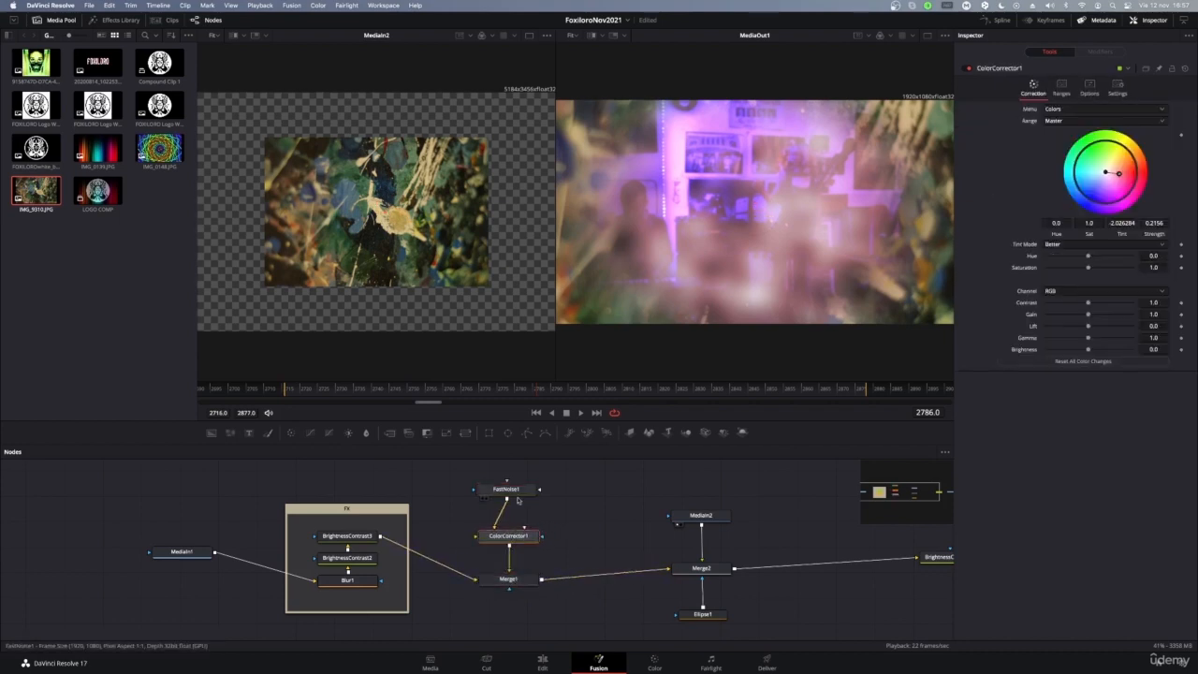
pyautogui.moveTo(520, 494); pyautogui.dragTo(512, 492)
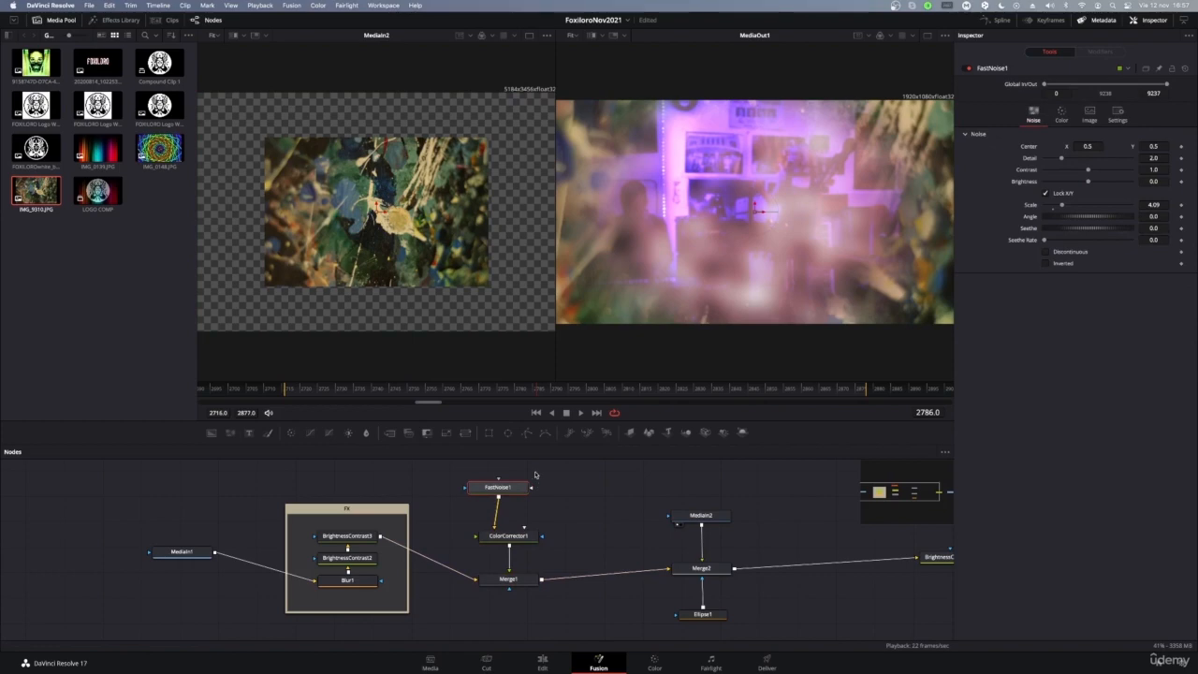